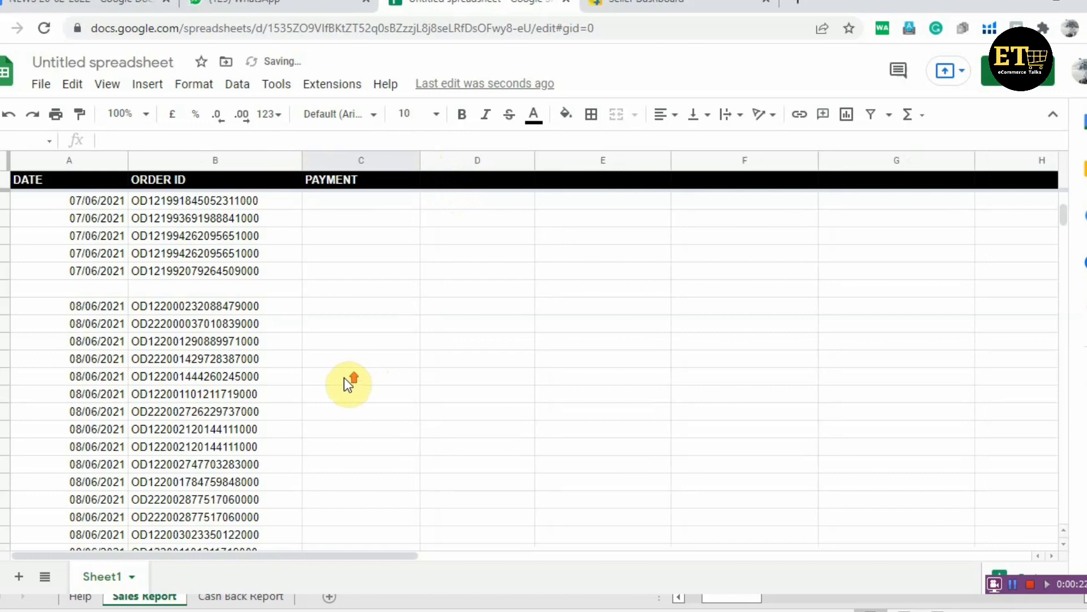
# Look through the order list's dates and order IDs from 01/06/2021 down to the 11/06/2021 rows and back
pyautogui.scroll(5, 344, 377)
pyautogui.scroll(7, 345, 377)
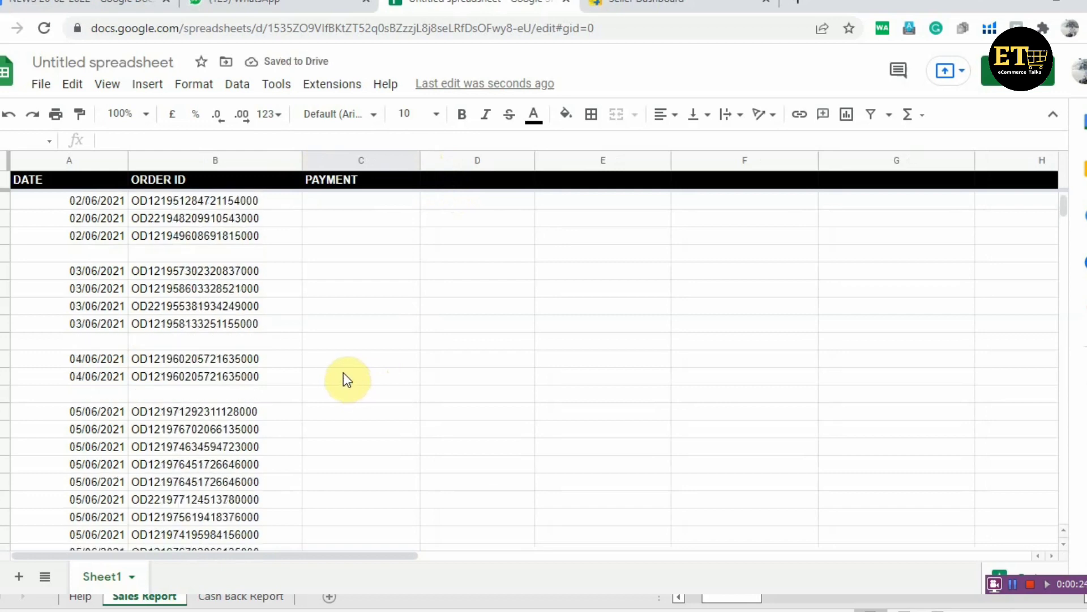
pyautogui.click(343, 270)
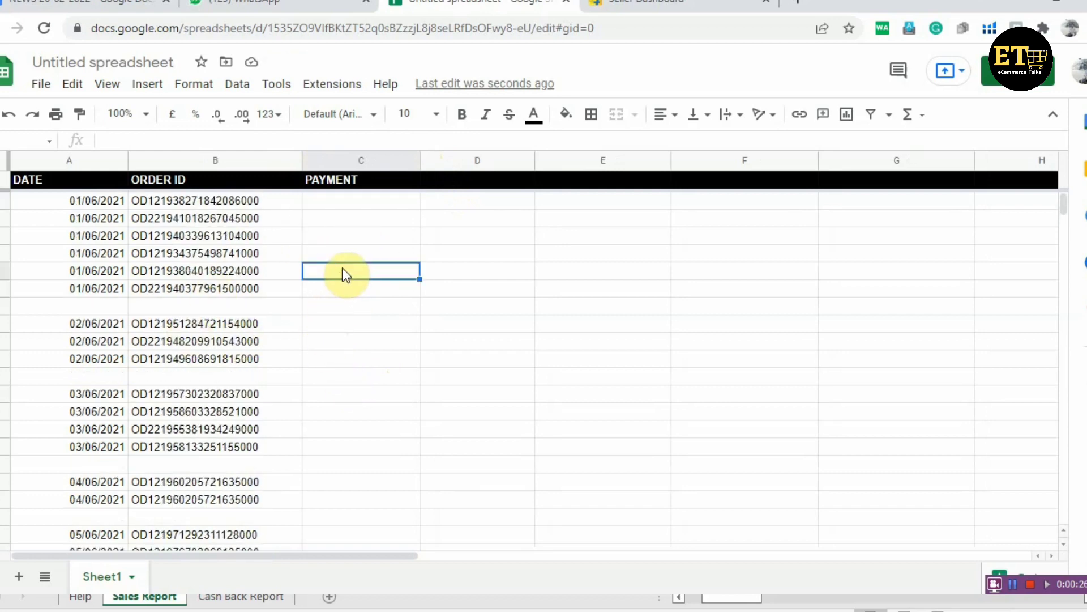
pyautogui.click(319, 204)
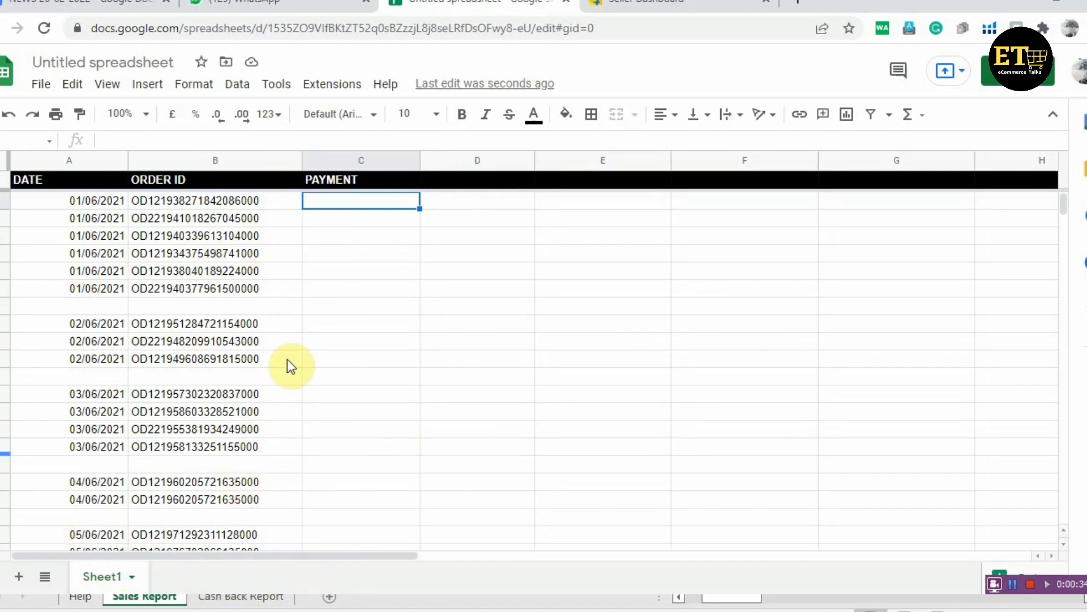
pyautogui.click(200, 204)
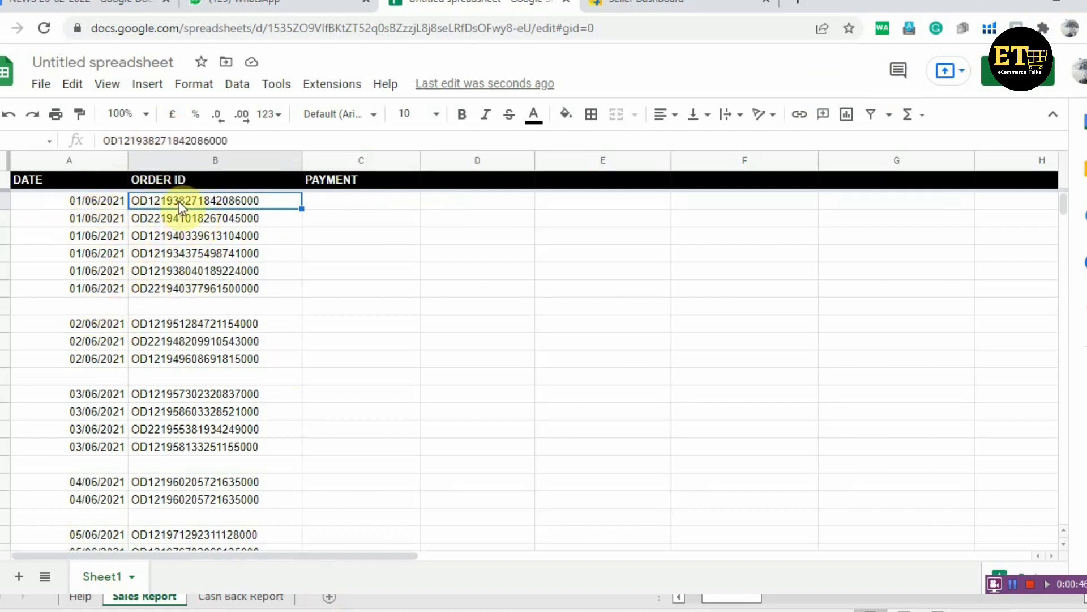
pyautogui.click(220, 244)
pyautogui.press('Down')
pyautogui.press('Down')
pyautogui.press('Down')
pyautogui.press('Down')
pyautogui.press('Down')
pyautogui.press('Down')
pyautogui.press('Down')
pyautogui.press('Down')
pyautogui.press('Down')
pyautogui.press('Down')
pyautogui.press('Down')
pyautogui.press('Down')
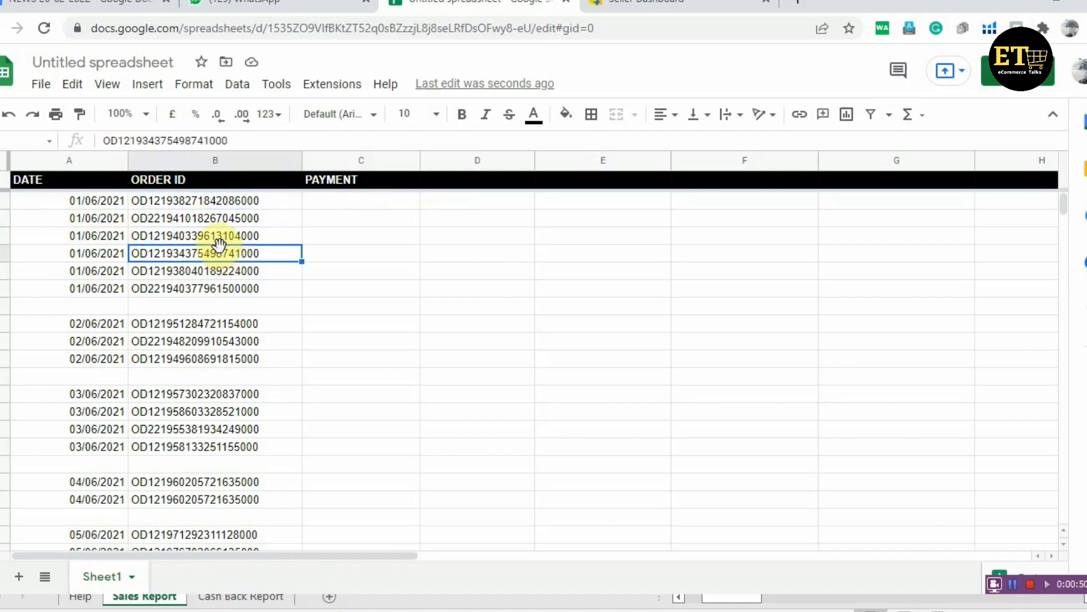
pyautogui.press('Down')
pyautogui.press('Down')
pyautogui.press('Down')
pyautogui.press('Down')
pyautogui.press('Down')
pyautogui.press('Down')
pyautogui.press('Down')
pyautogui.press('Down')
pyautogui.press('Down')
pyautogui.press('Down')
pyautogui.press('Down')
pyautogui.press('Down')
pyautogui.press('Down')
pyautogui.press('Down')
pyautogui.press('Down')
pyautogui.press('Down')
pyautogui.press('Down')
pyautogui.press('Down')
pyautogui.press('Down')
pyautogui.press('Down')
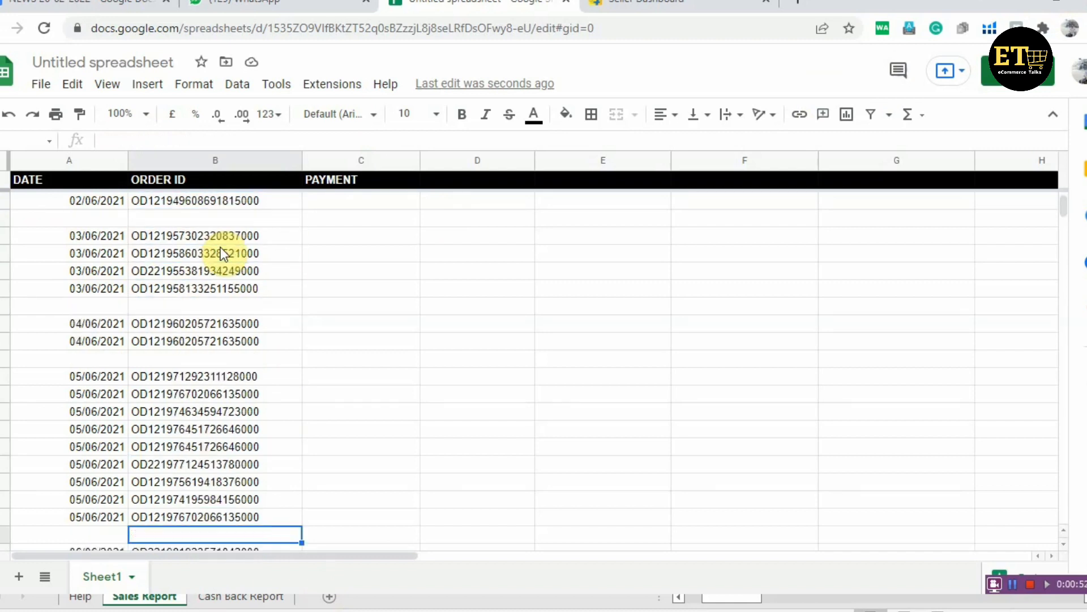
pyautogui.press('Down')
pyautogui.press('Down')
pyautogui.press('Down')
pyautogui.press('Down')
pyautogui.press('Down')
pyautogui.press('Down')
pyautogui.press('Down')
pyautogui.press('Down')
pyautogui.press('Down')
pyautogui.press('Down')
pyautogui.press('Down')
pyautogui.press('Down')
pyautogui.press('Down')
pyautogui.press('Down')
pyautogui.press('Down')
pyautogui.press('Down')
pyautogui.press('Down')
pyautogui.press('Down')
pyautogui.press('Down')
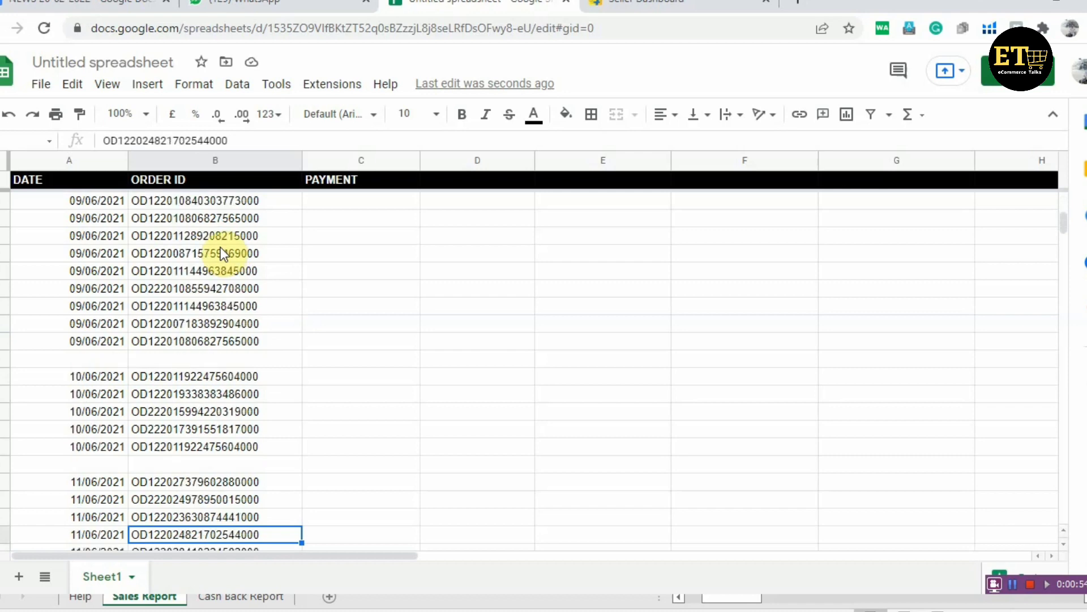
pyautogui.press('Up')
pyautogui.press('Up')
pyautogui.press('Up')
pyautogui.press('Up')
pyautogui.press('Up')
pyautogui.press('Up')
pyautogui.press('Up')
pyautogui.press('Up')
pyautogui.press('Up')
pyautogui.press('Up')
pyautogui.press('Up')
pyautogui.press('Up')
pyautogui.press('Up')
pyautogui.press('Up')
pyautogui.press('Up')
pyautogui.press('Up')
pyautogui.press('Up')
pyautogui.press('Up')
pyautogui.press('Up')
pyautogui.press('Up')
pyautogui.press('Up')
pyautogui.press('Up')
pyautogui.press('Up')
pyautogui.press('Up')
pyautogui.press('Up')
pyautogui.press('Up')
pyautogui.press('Up')
pyautogui.press('Up')
pyautogui.press('Up')
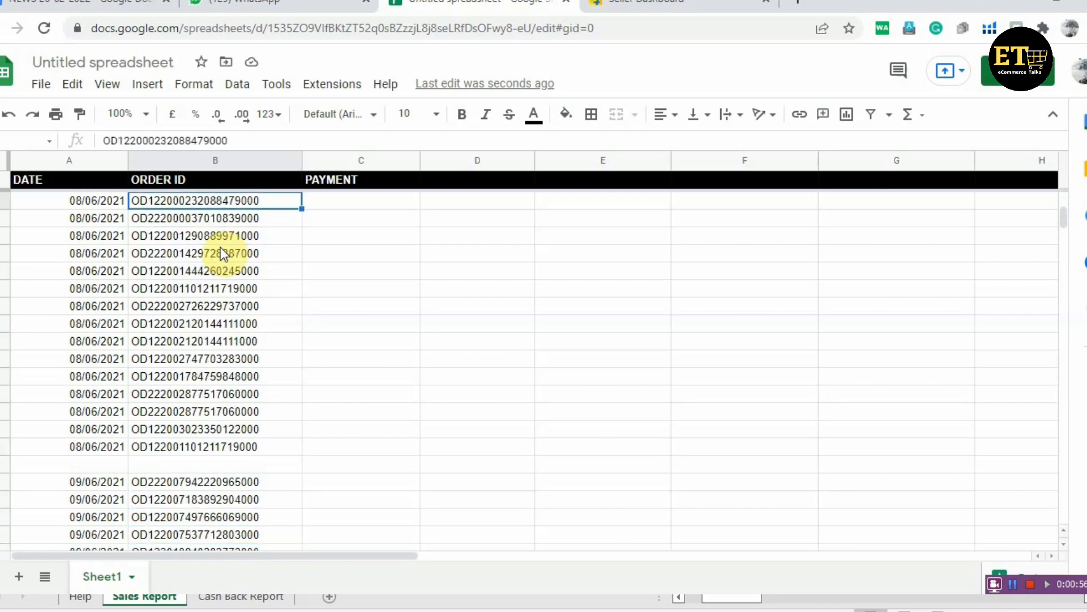
pyautogui.press('Up')
pyautogui.press('Up')
pyautogui.press('Up')
pyautogui.press('Up')
pyautogui.press('Up')
pyautogui.press('Up')
pyautogui.press('Up')
pyautogui.press('Up')
pyautogui.press('Up')
pyautogui.press('Up')
pyautogui.press('Up')
pyautogui.press('Up')
pyautogui.press('Up')
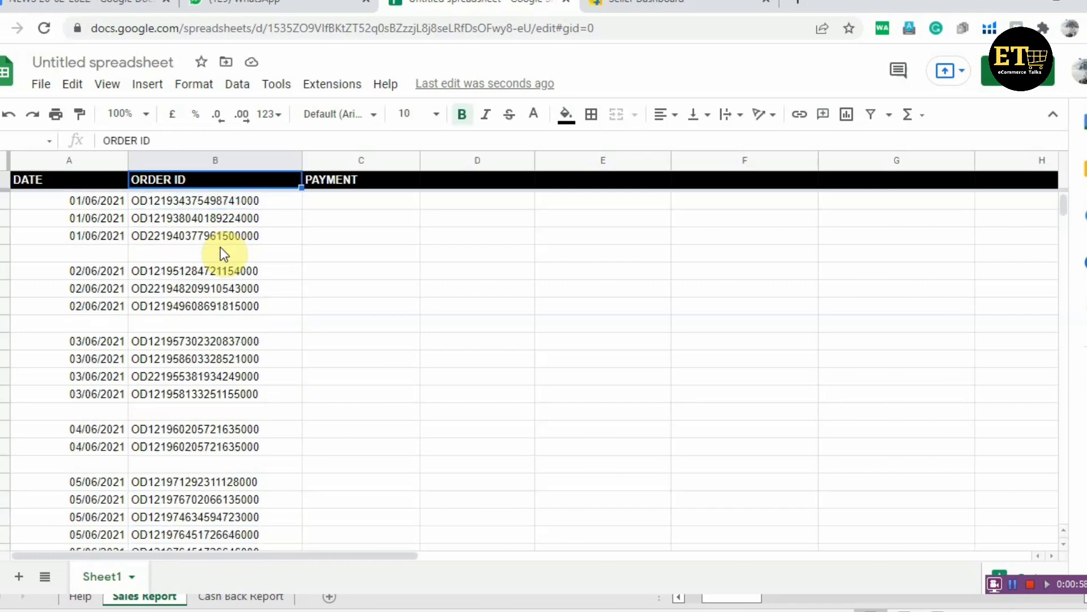
# Examine the DATE, ORDER ID and PAYMENT column headers of the order list
pyautogui.press('Down')
pyautogui.press('Down')
pyautogui.press('Up')
pyautogui.press('Up')
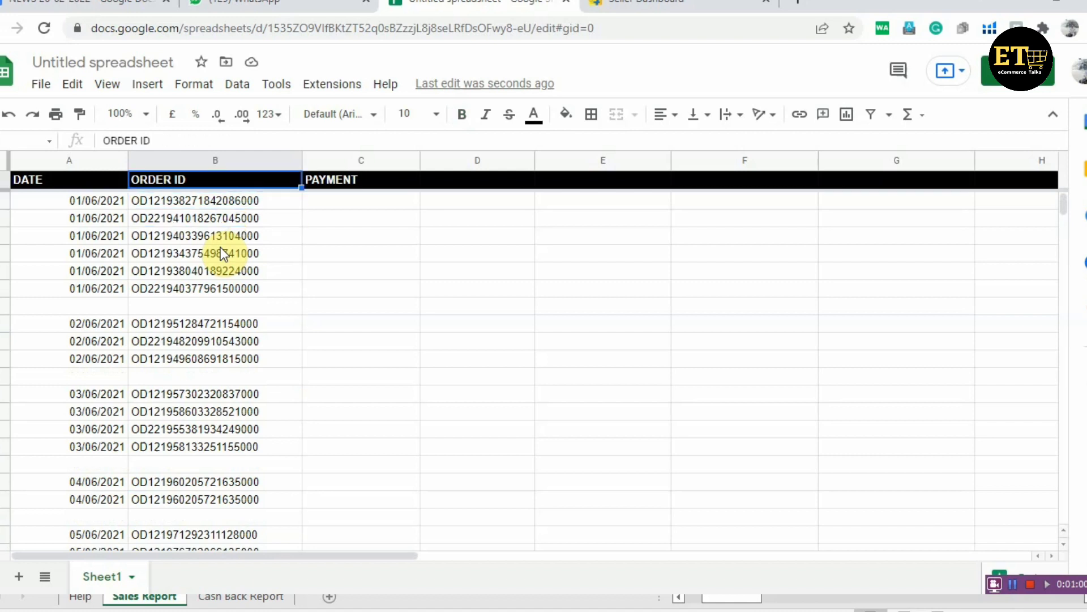
pyautogui.press('Left')
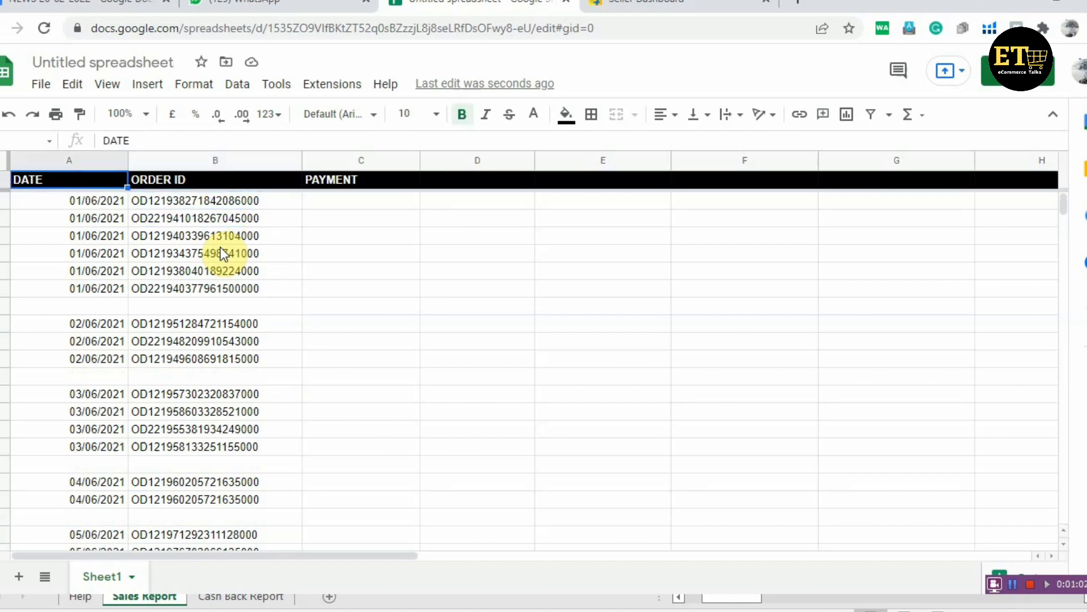
pyautogui.press('Right')
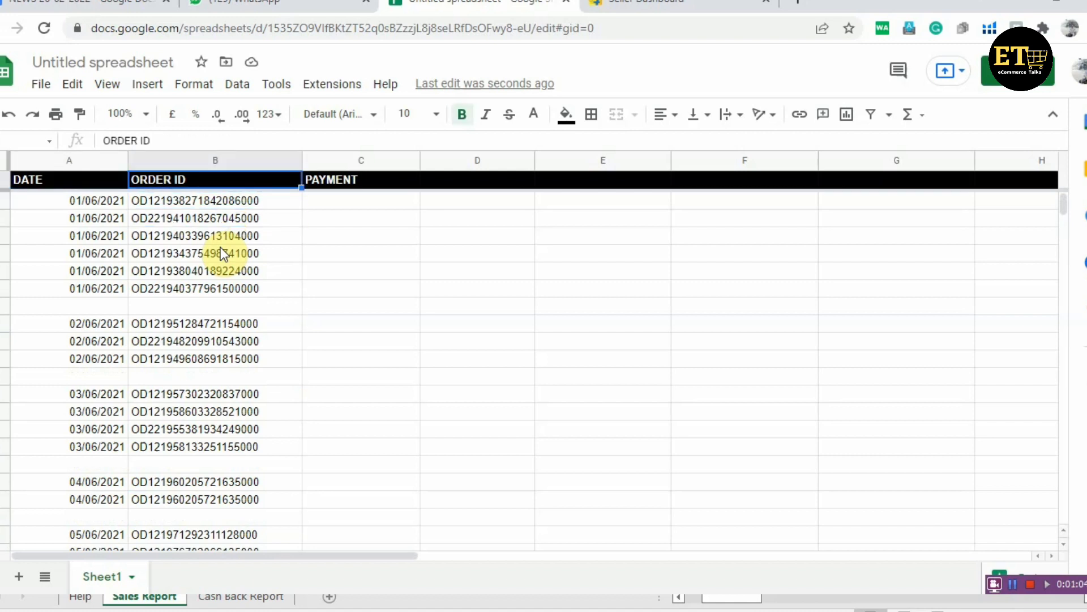
pyautogui.press('Right')
pyautogui.press('Left')
pyautogui.press('Left')
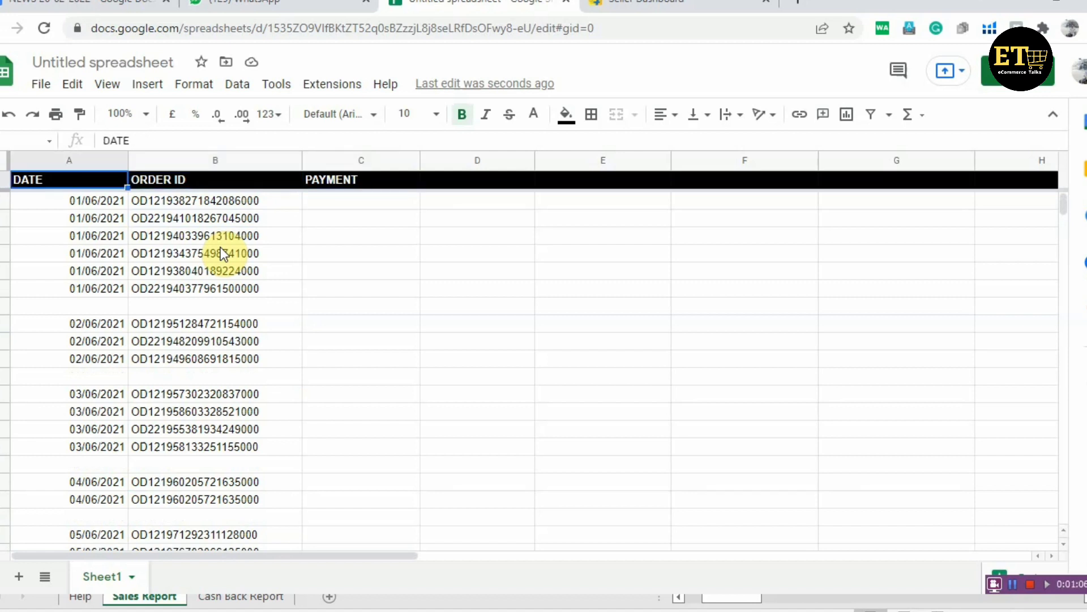
pyautogui.press('Right')
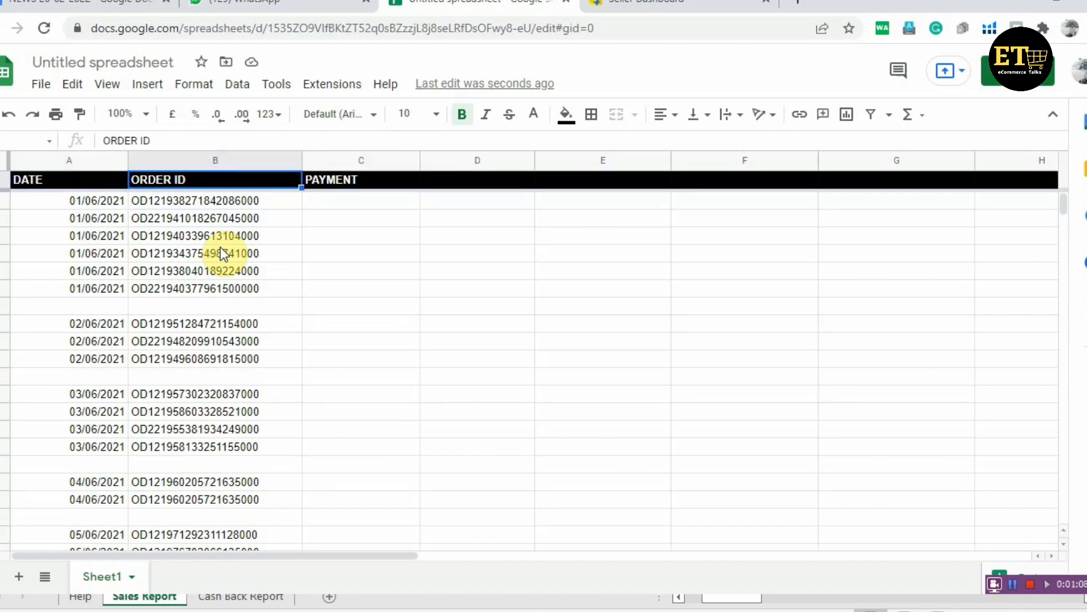
pyautogui.press('Right')
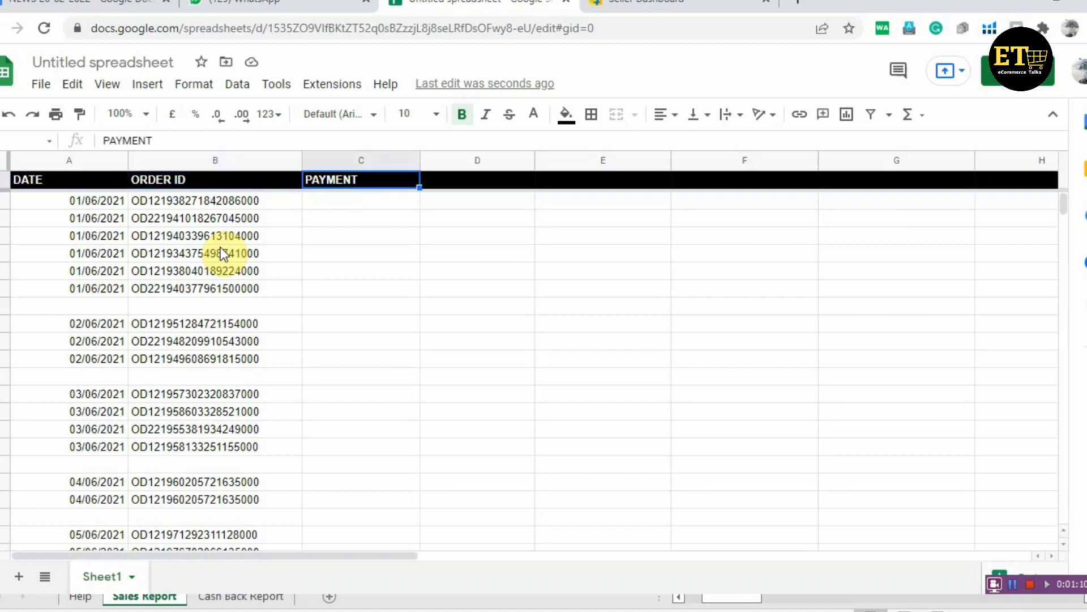
pyautogui.press('Down')
pyautogui.press('Up')
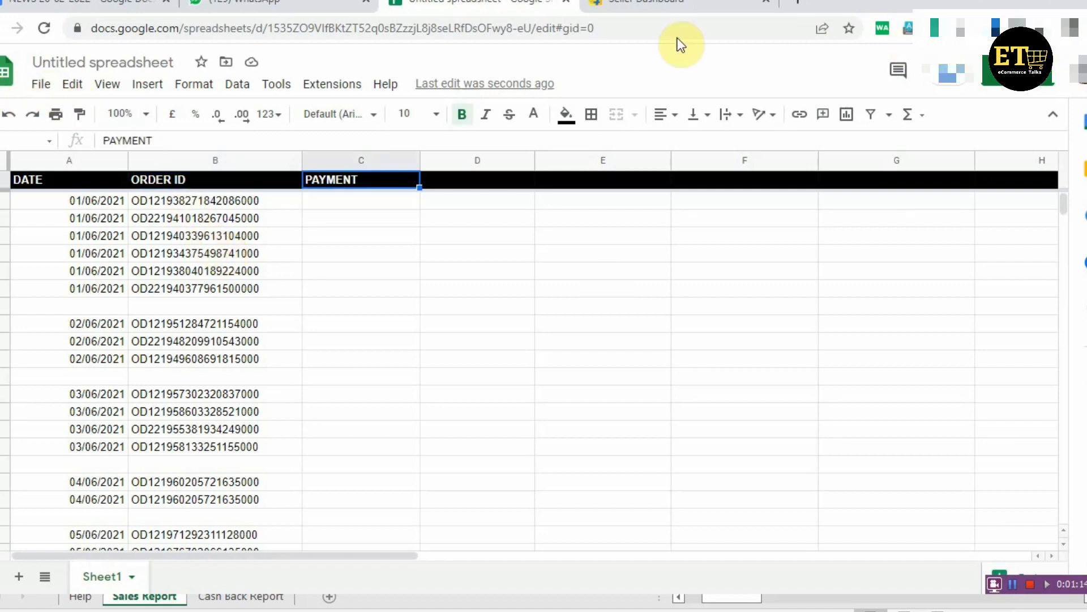
# Switch to the Flipkart Seller Dashboard and generate a Settled Transactions payment report for Jan 01, 2022 to Jan 31, 2022
pyautogui.click(723, 3)
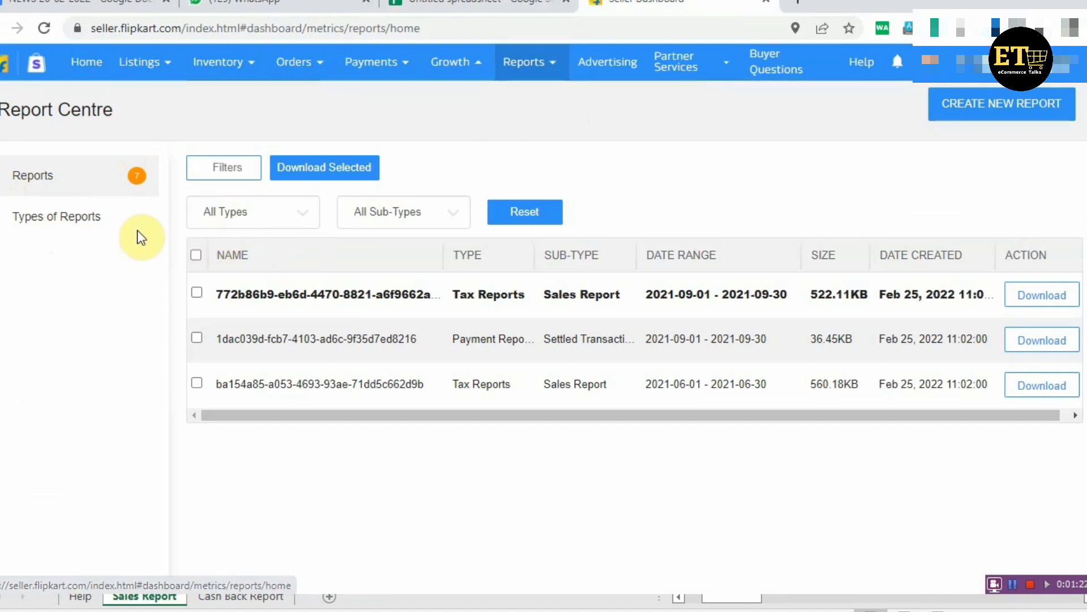
pyautogui.click(82, 223)
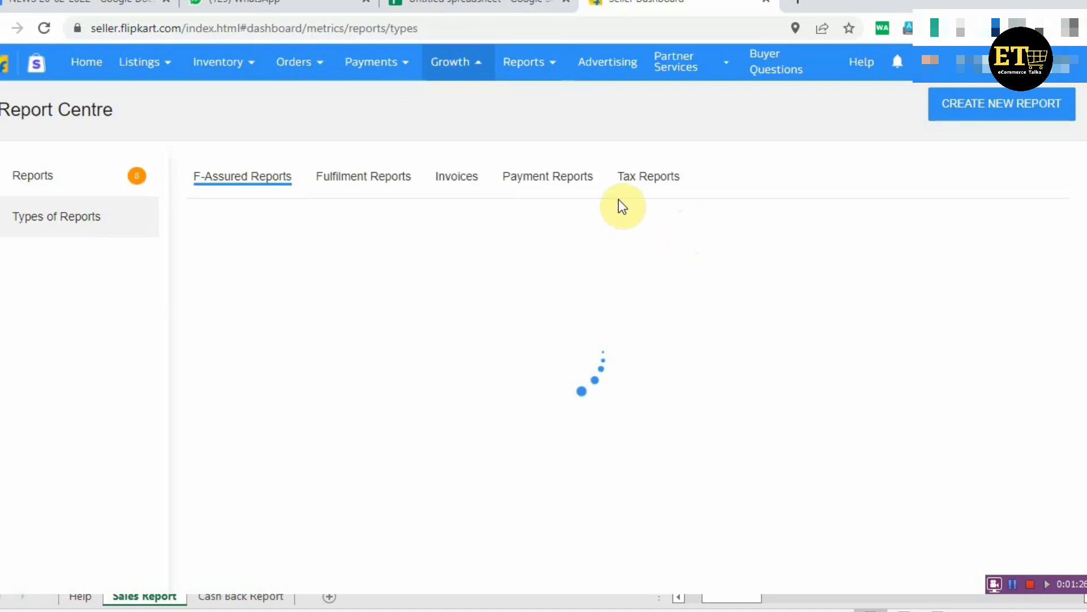
pyautogui.click(548, 176)
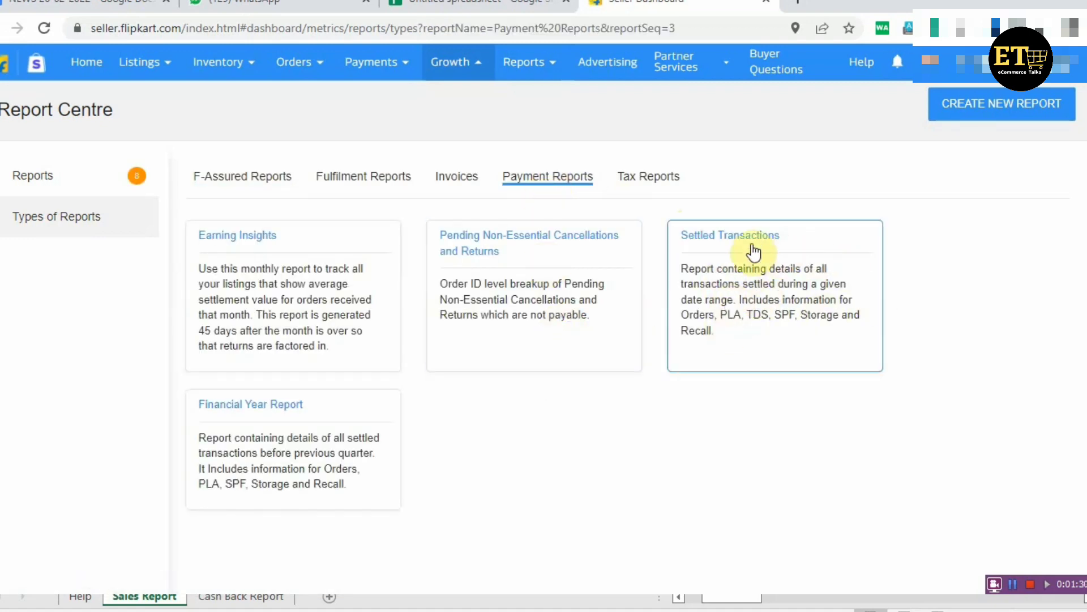
pyautogui.click(784, 297)
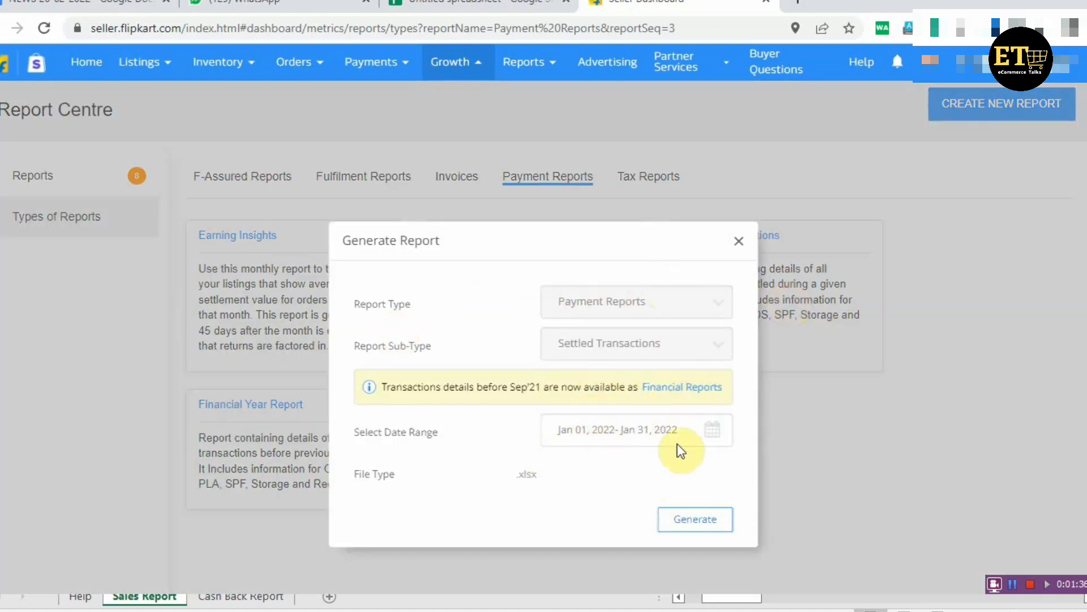
pyautogui.click(682, 519)
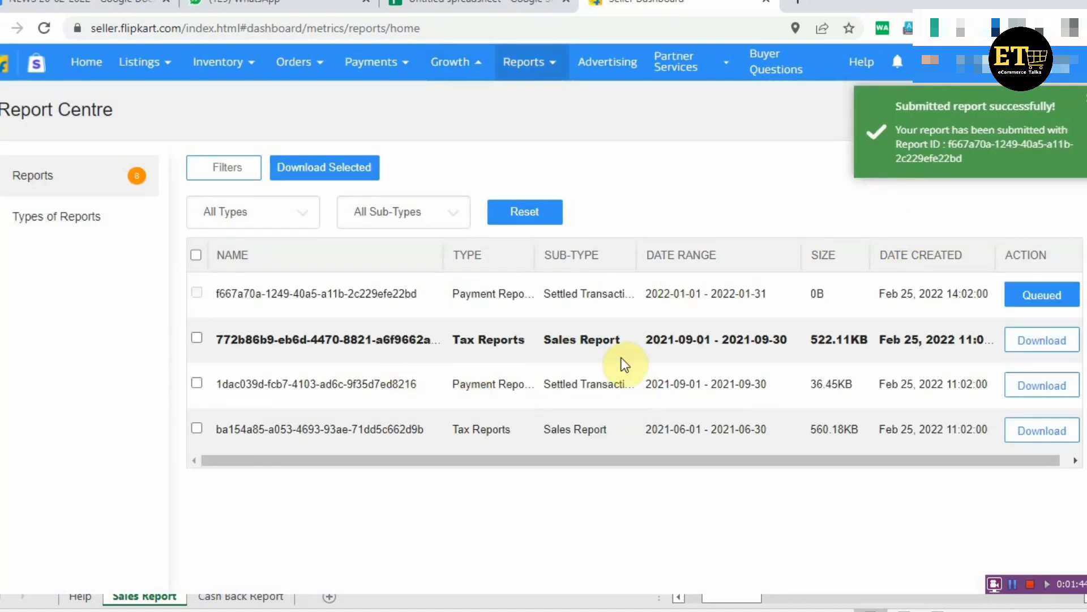
pyautogui.click(1012, 583)
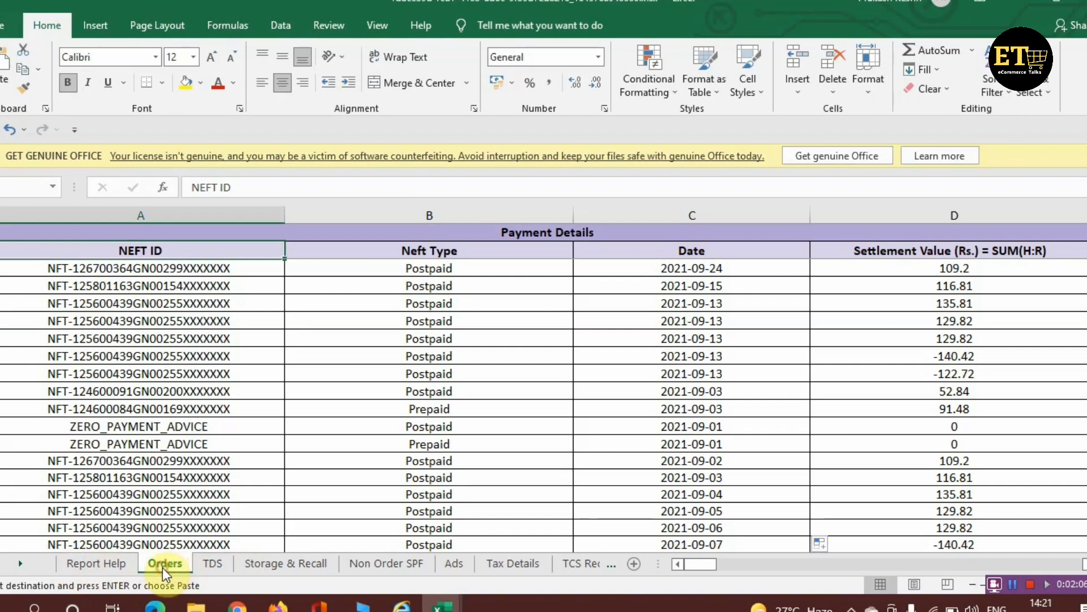
# In the Excel payment report's Orders sheet, examine the payment detail columns and compare settlement values with their order IDs
pyautogui.click(177, 291)
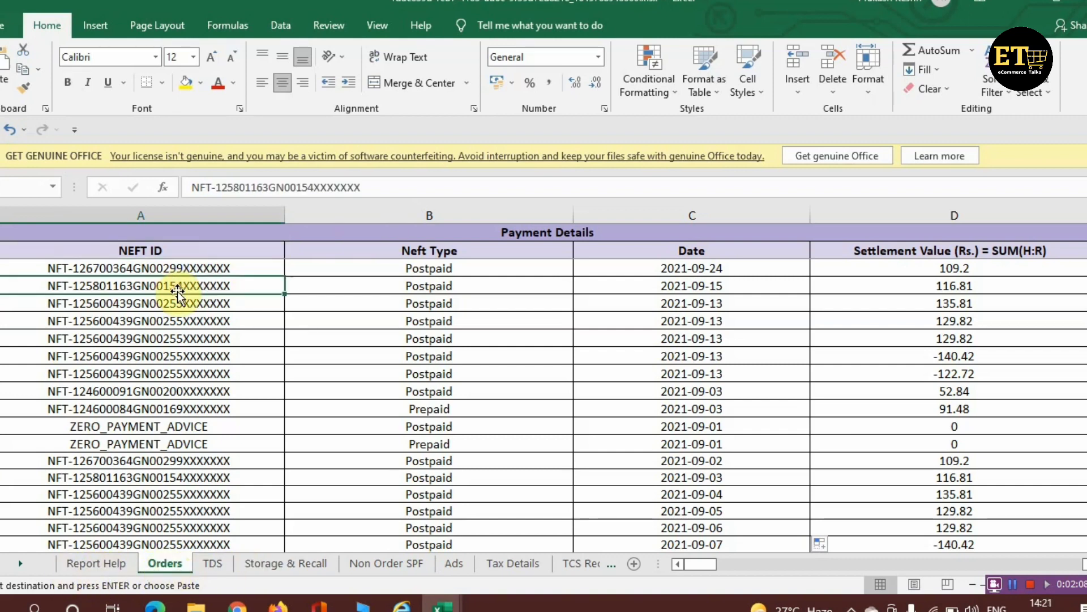
pyautogui.press('Up')
pyautogui.press('Up')
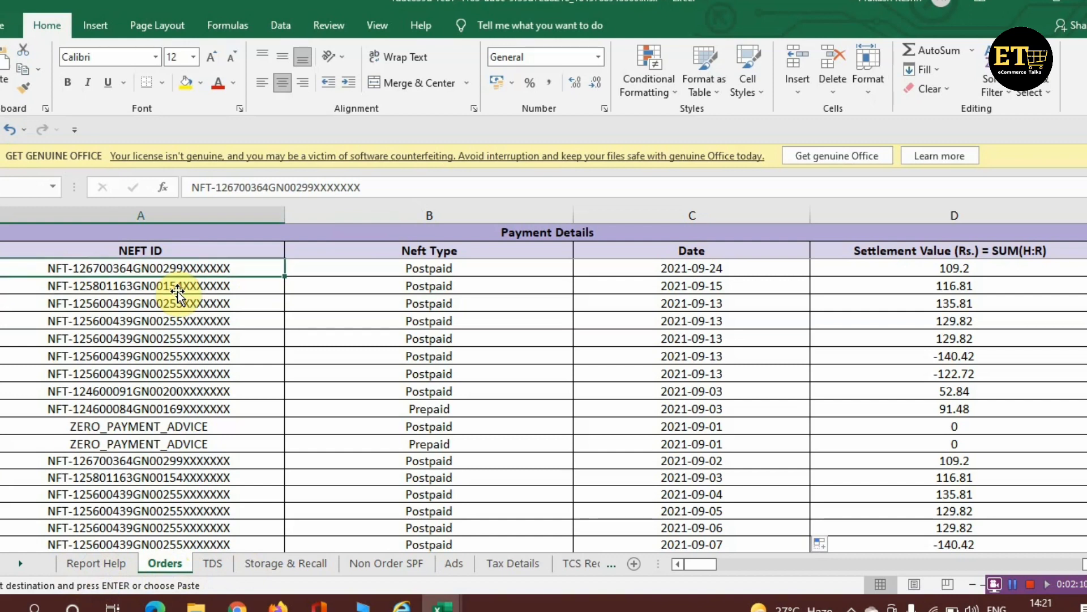
pyautogui.press('Right')
pyautogui.press('Right')
pyautogui.press('Right')
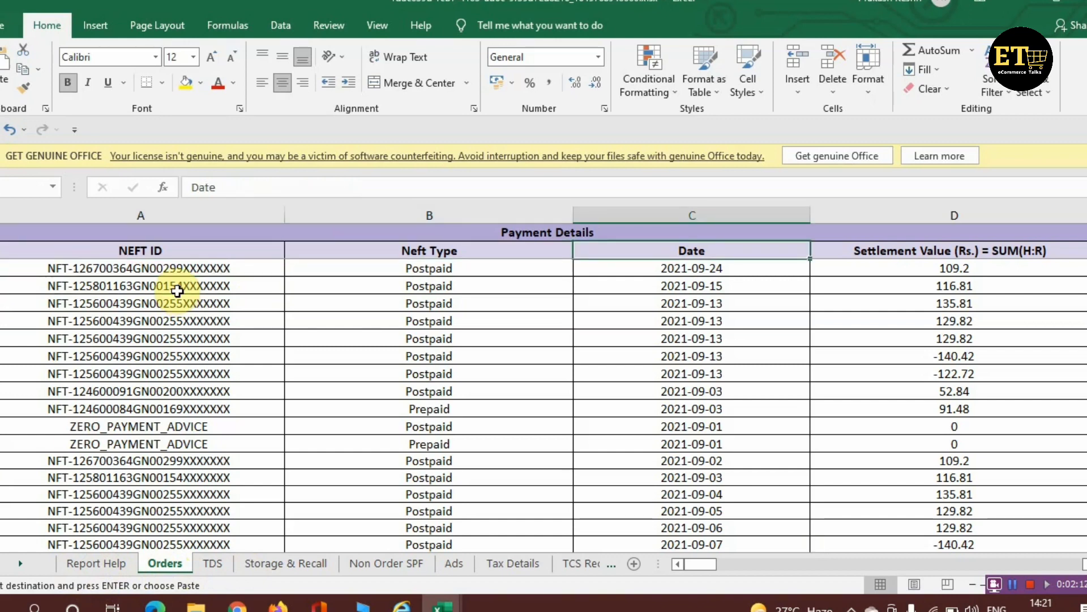
pyautogui.press('Right')
pyautogui.press('Right')
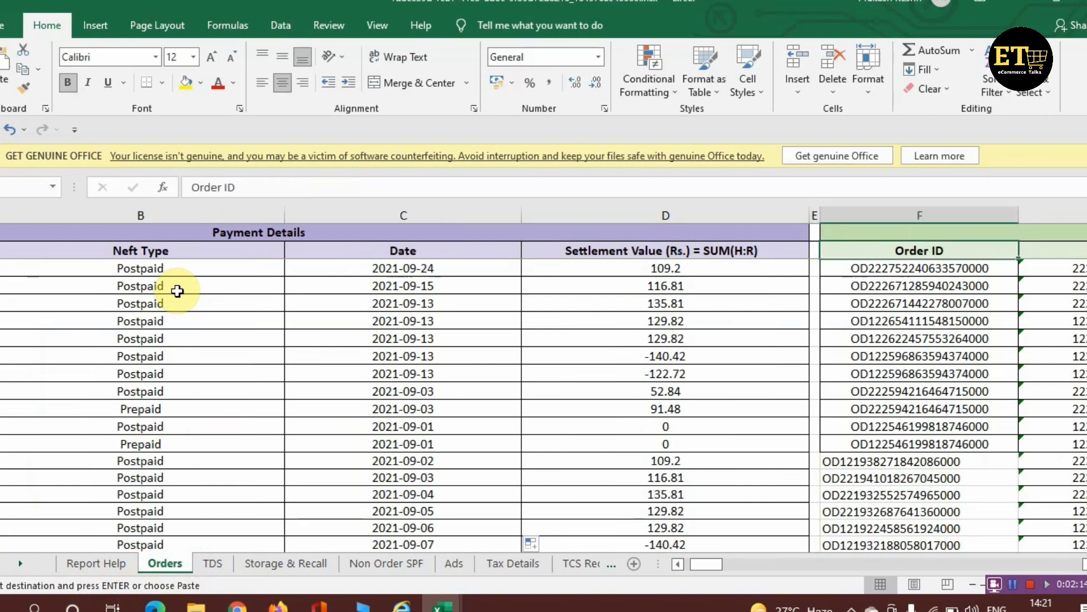
pyautogui.hscroll(1, 177, 291)
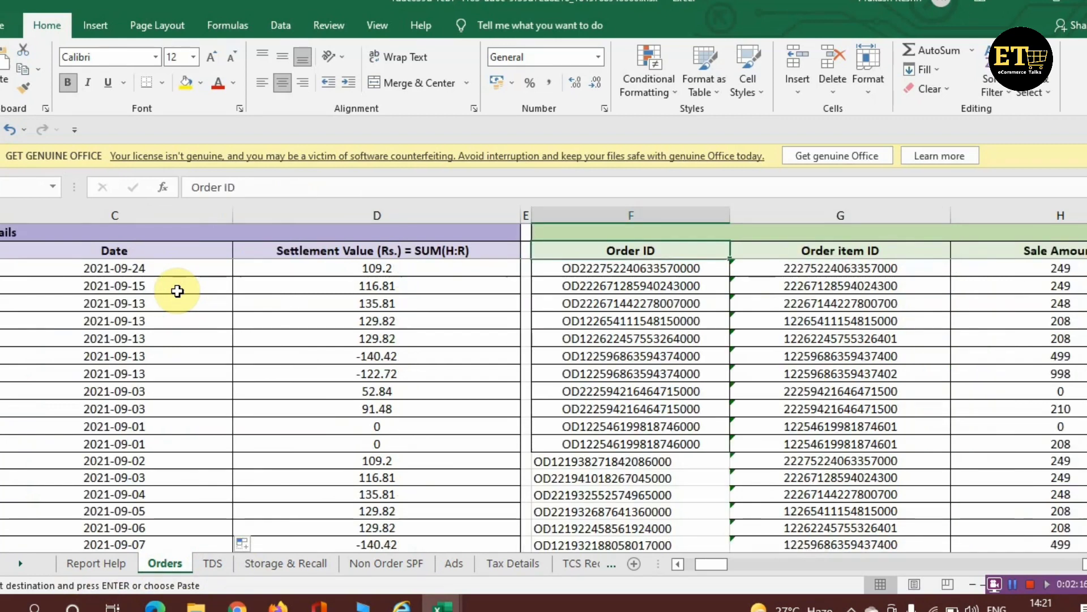
pyautogui.click(369, 256)
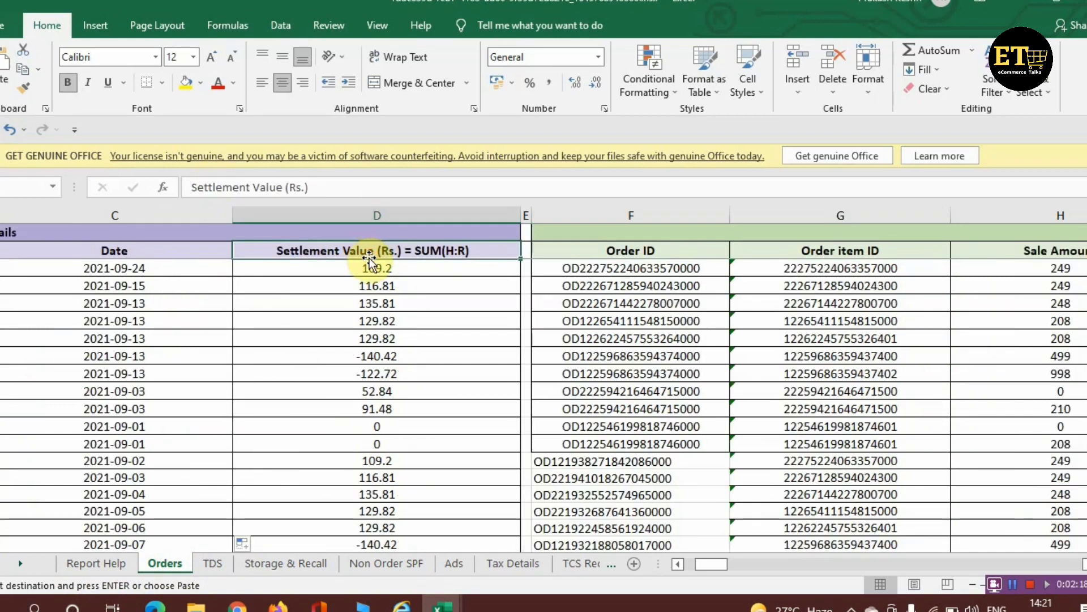
pyautogui.click(596, 268)
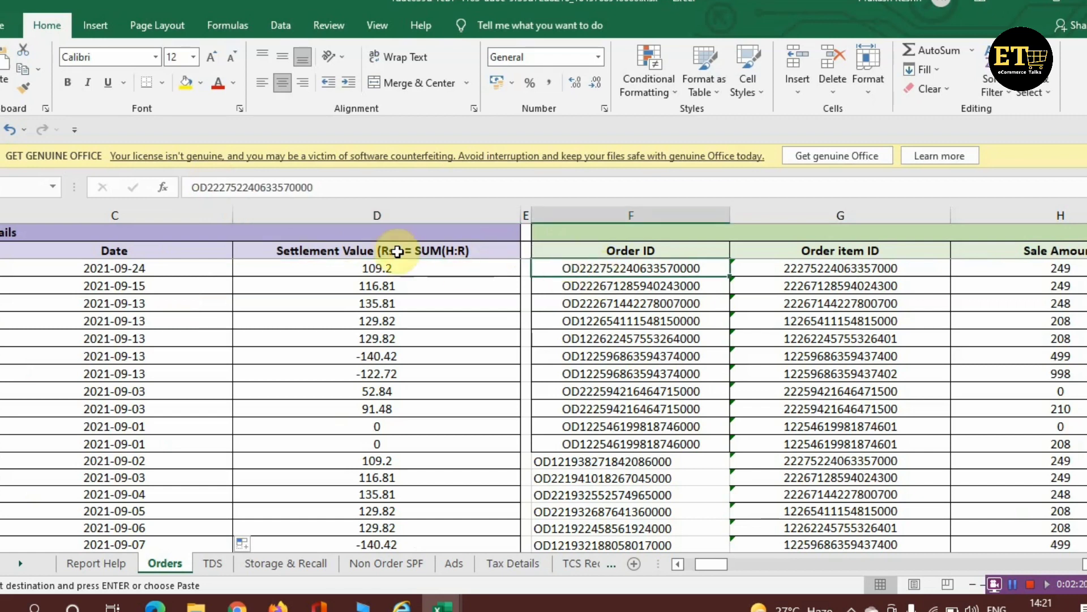
pyautogui.click(383, 283)
pyautogui.click(409, 269)
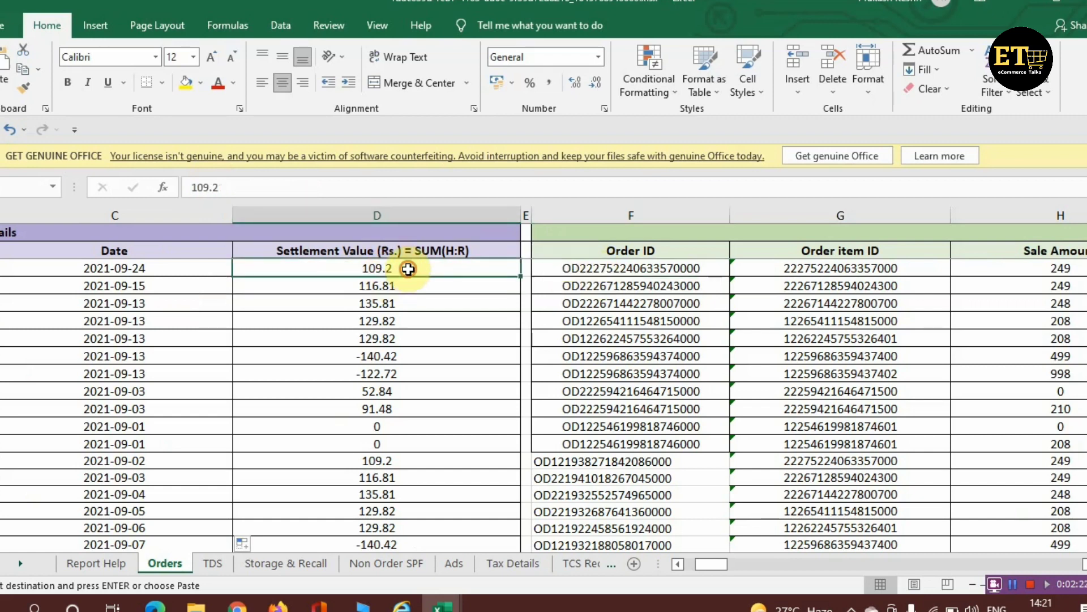
pyautogui.click(589, 286)
pyautogui.click(419, 287)
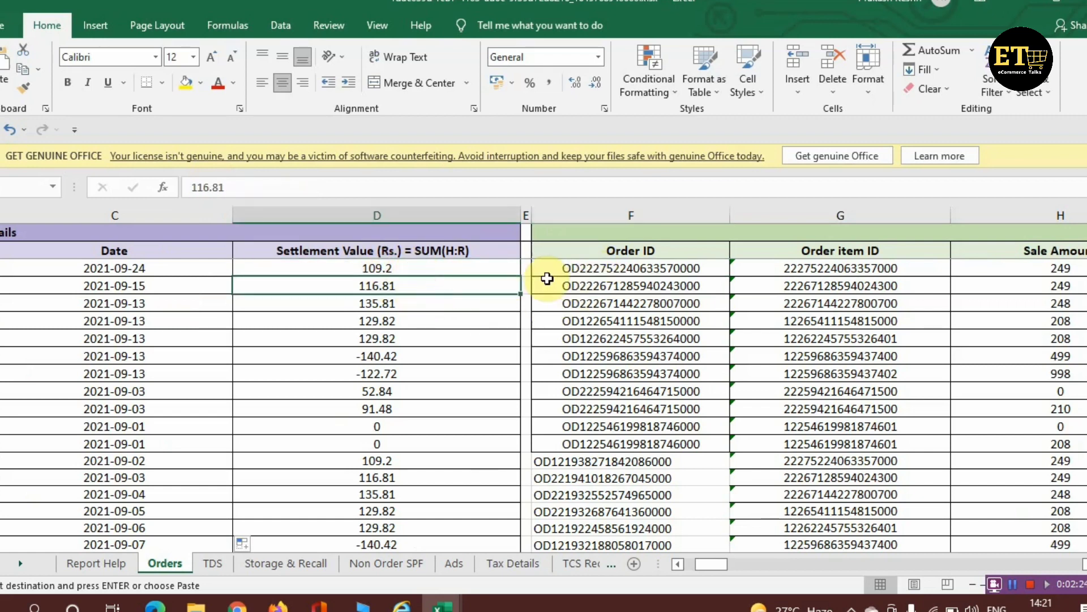
# Copy all order IDs below the Order ID header in the Orders sheet and switch back to Chrome
pyautogui.click(606, 268)
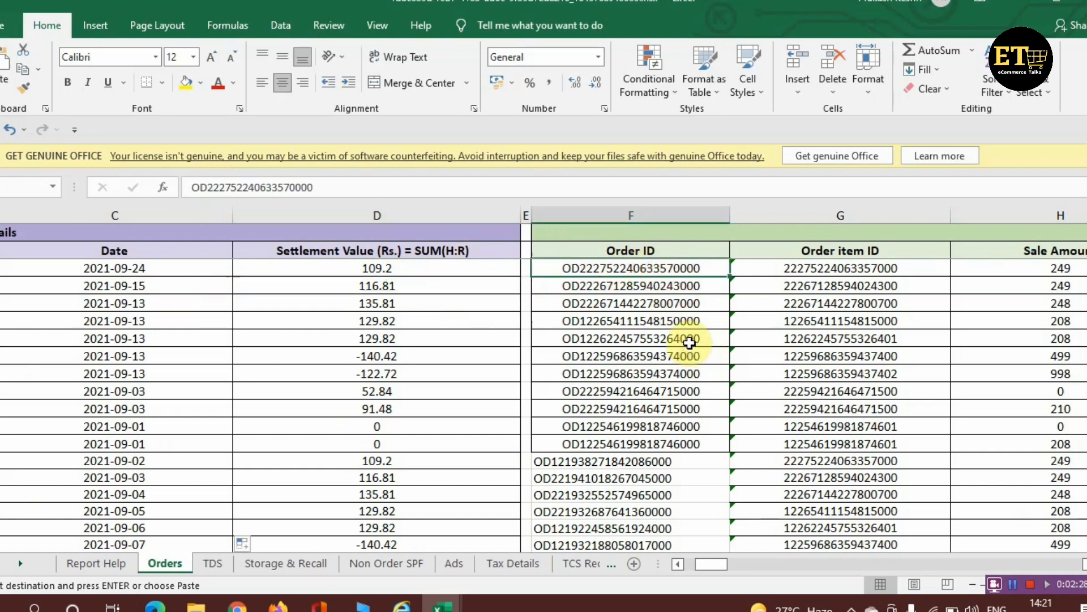
pyautogui.hotkey('ctrl', 'shift', 'Down')
pyautogui.hotkey('ctrl', 'v')
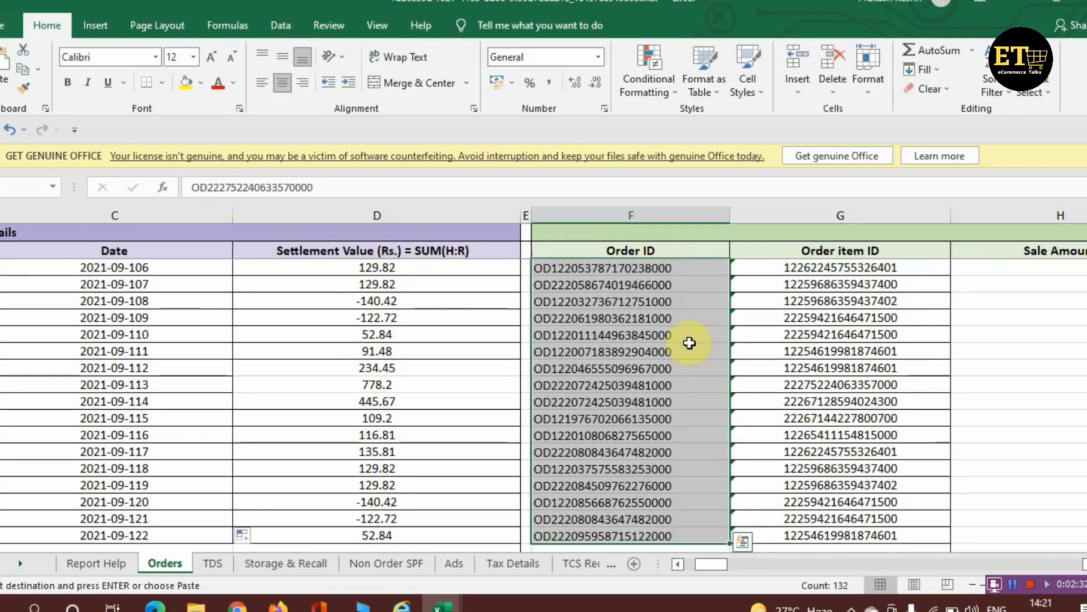
pyautogui.hotkey('ctrl', 'c')
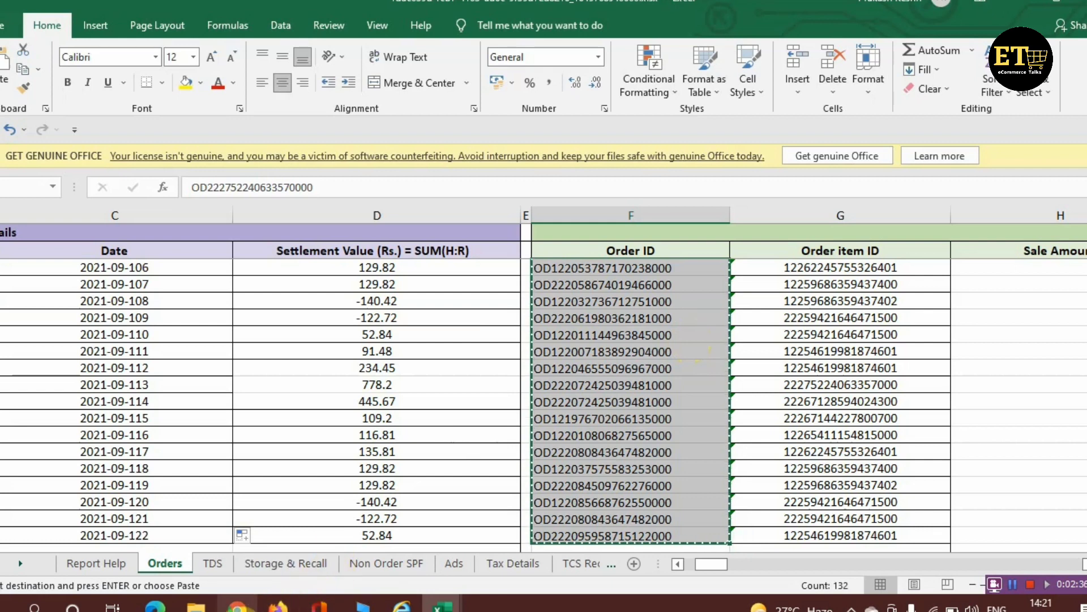
pyautogui.click(238, 604)
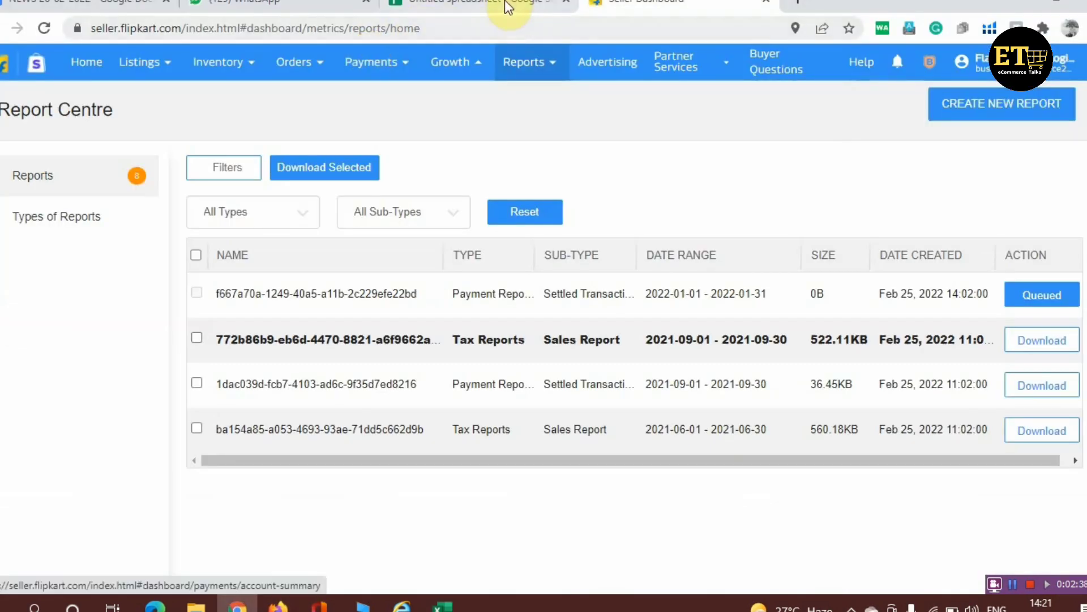
# Add a new sheet to the order-list spreadsheet and paste the copied order IDs starting at cell B2
pyautogui.click(508, 5)
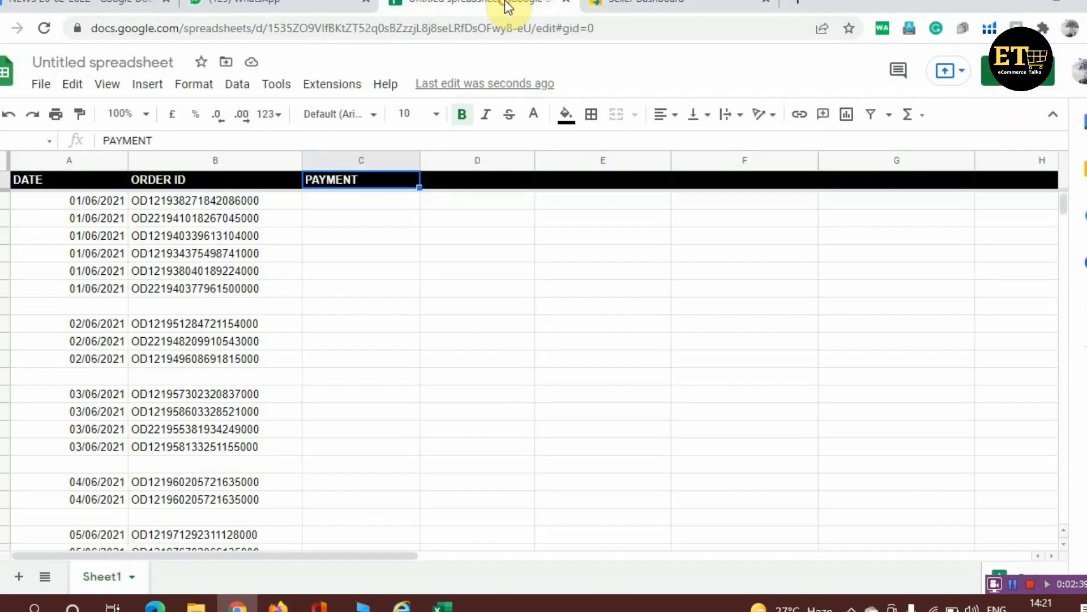
pyautogui.click(20, 578)
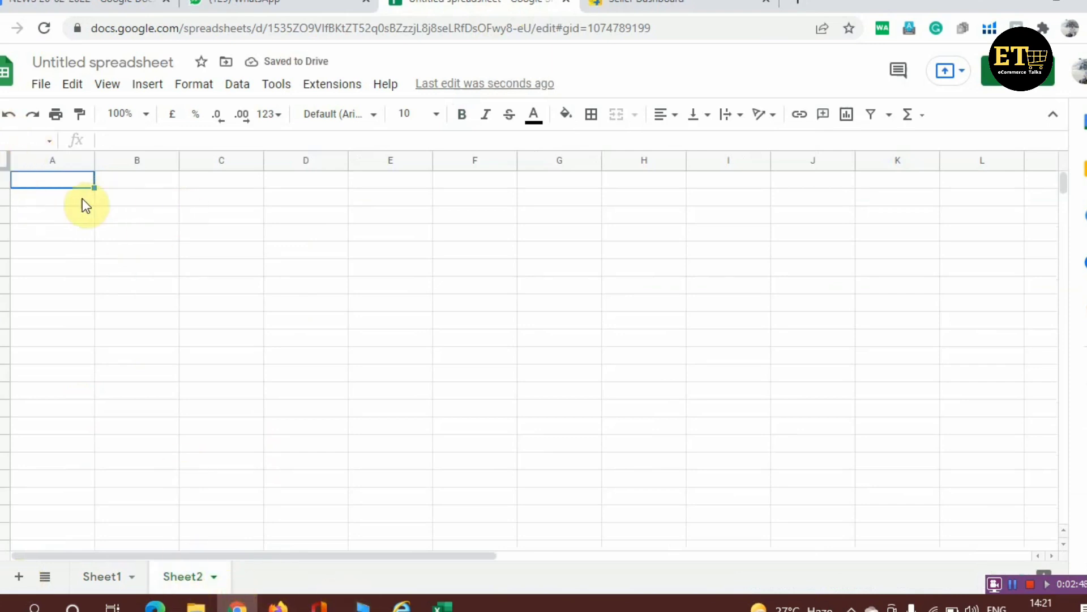
pyautogui.click(136, 198)
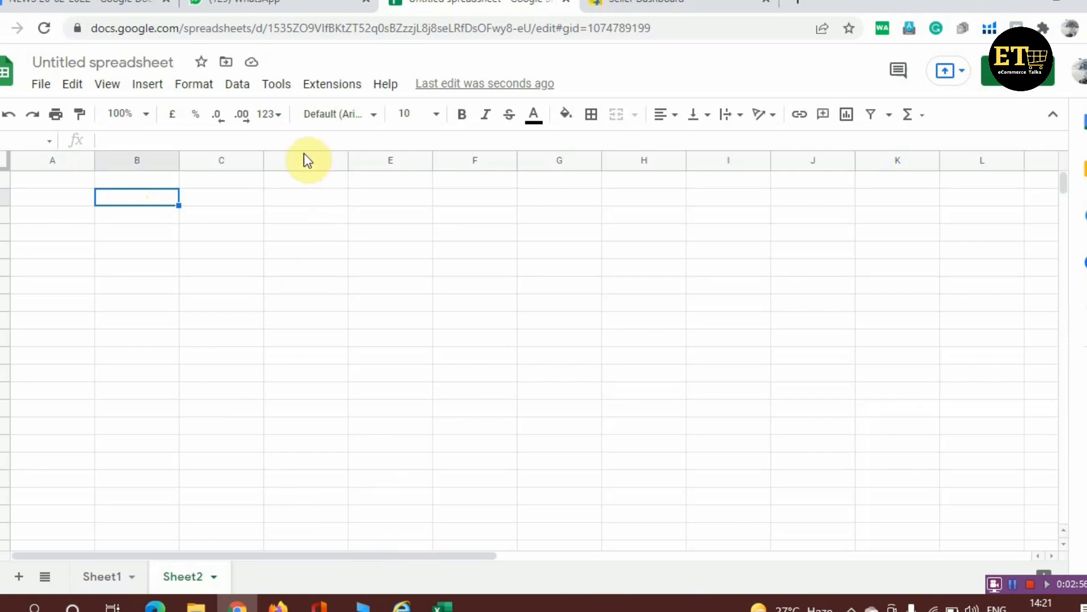
pyautogui.hotkey('ctrl', 'v')
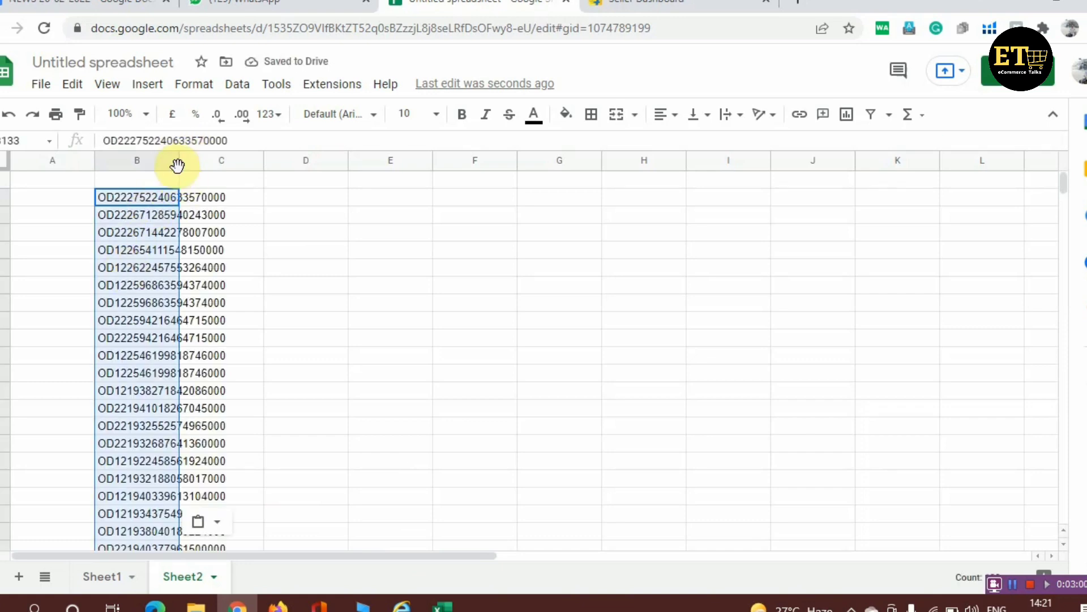
# Widen column B to fit the order IDs and switch to the Excel payment report workbook
pyautogui.moveTo(178, 163); pyautogui.dragTo(251, 176)
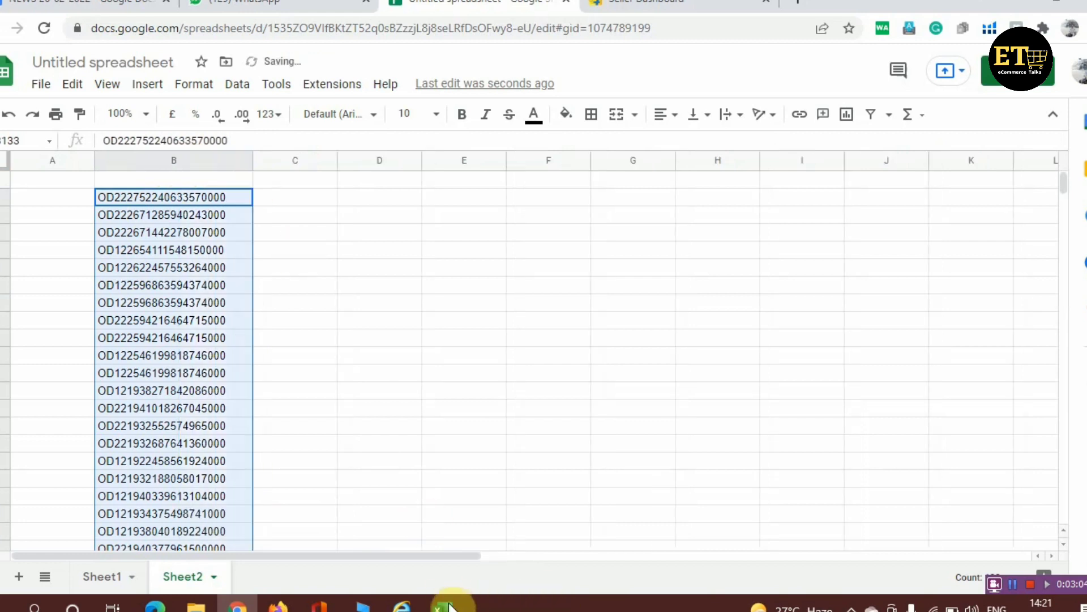
pyautogui.moveTo(446, 606)
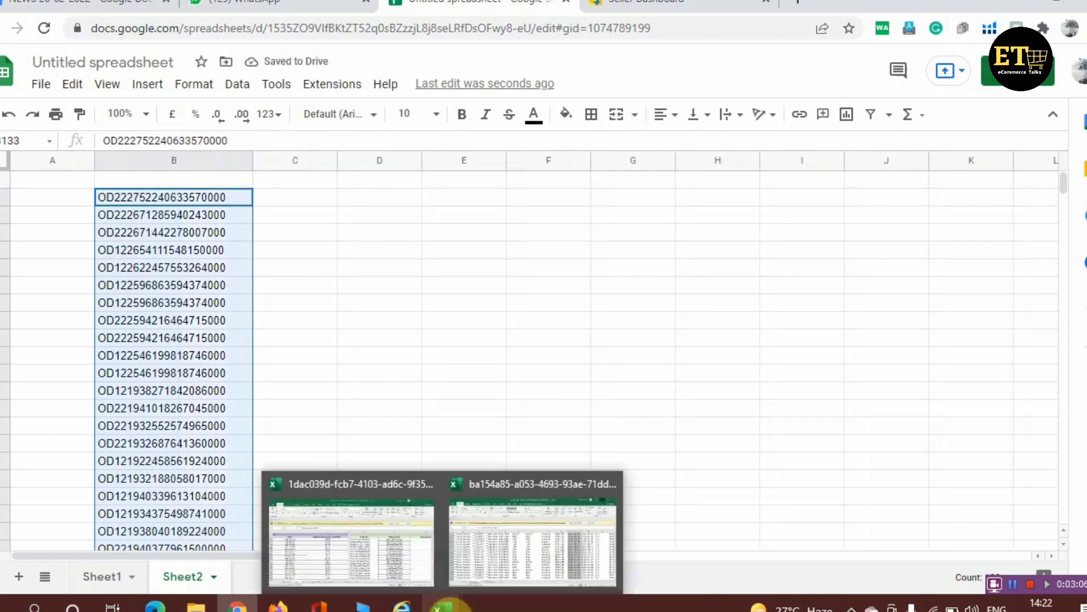
pyautogui.click(382, 523)
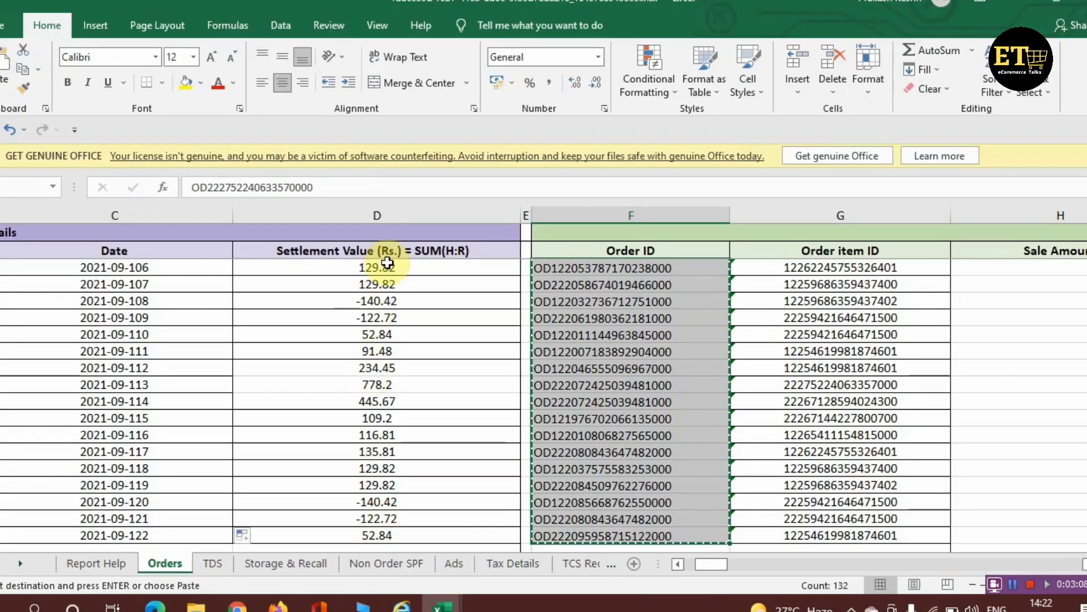
pyautogui.click(387, 262)
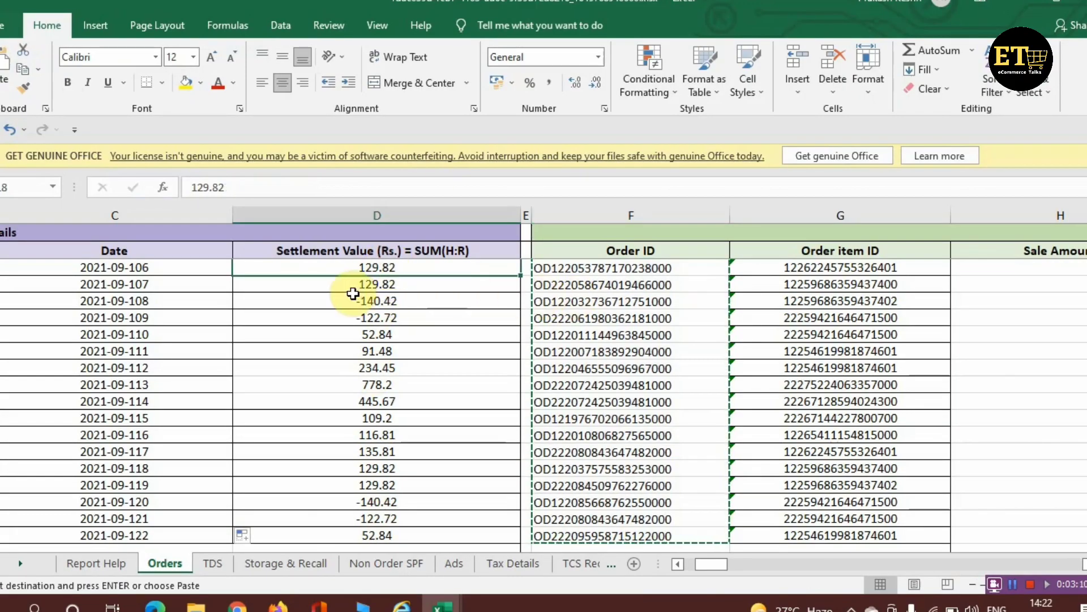
pyautogui.hotkey('ctrl', 'shift', 'Down')
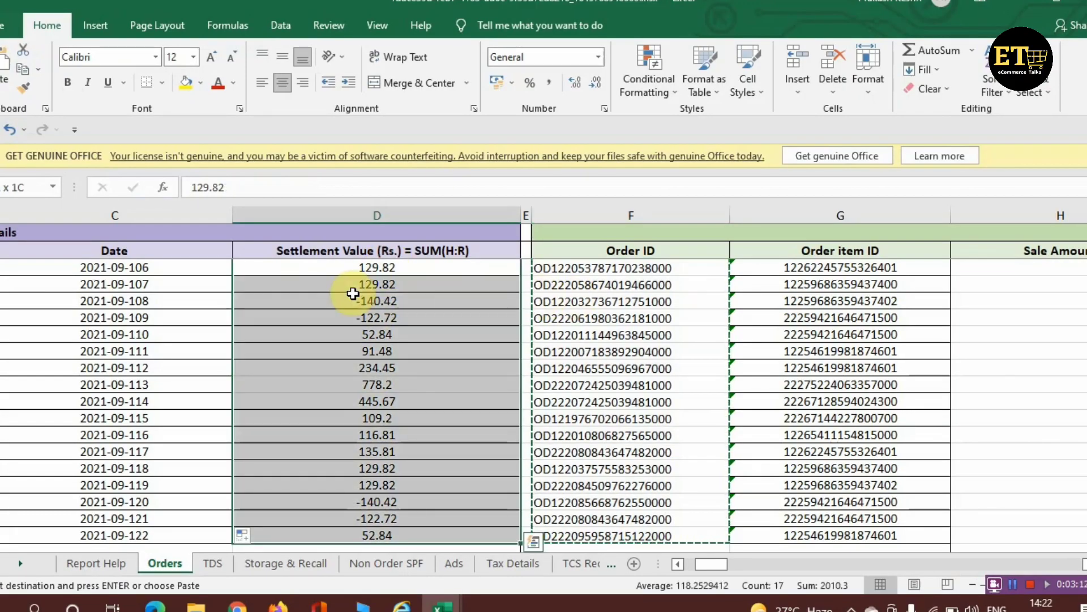
pyautogui.hotkey('ctrl', 'shift', 'Down')
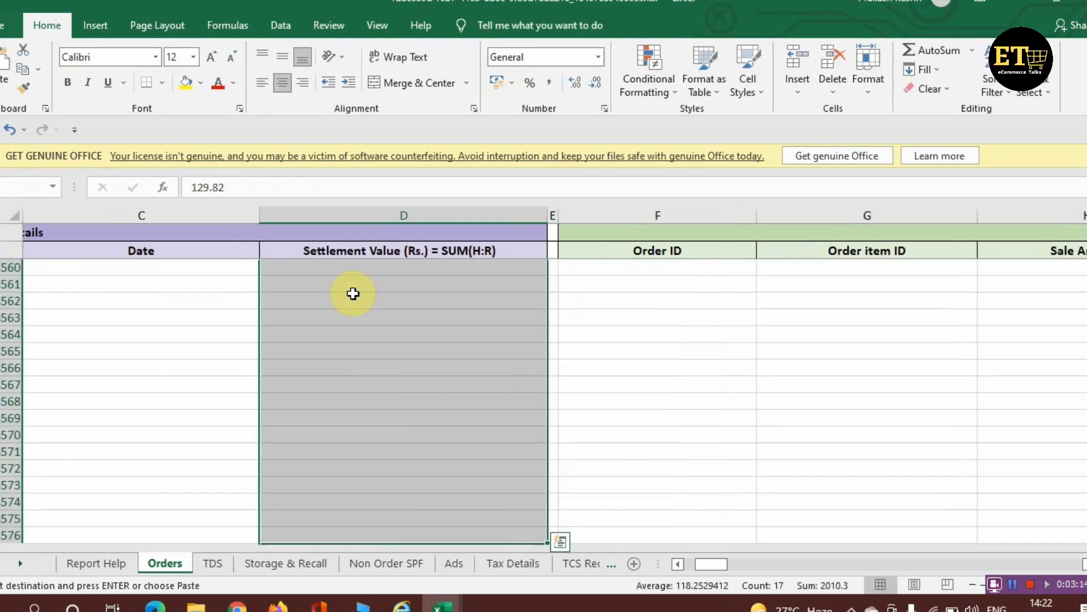
pyautogui.hotkey('ctrl', 'shift', 'Up')
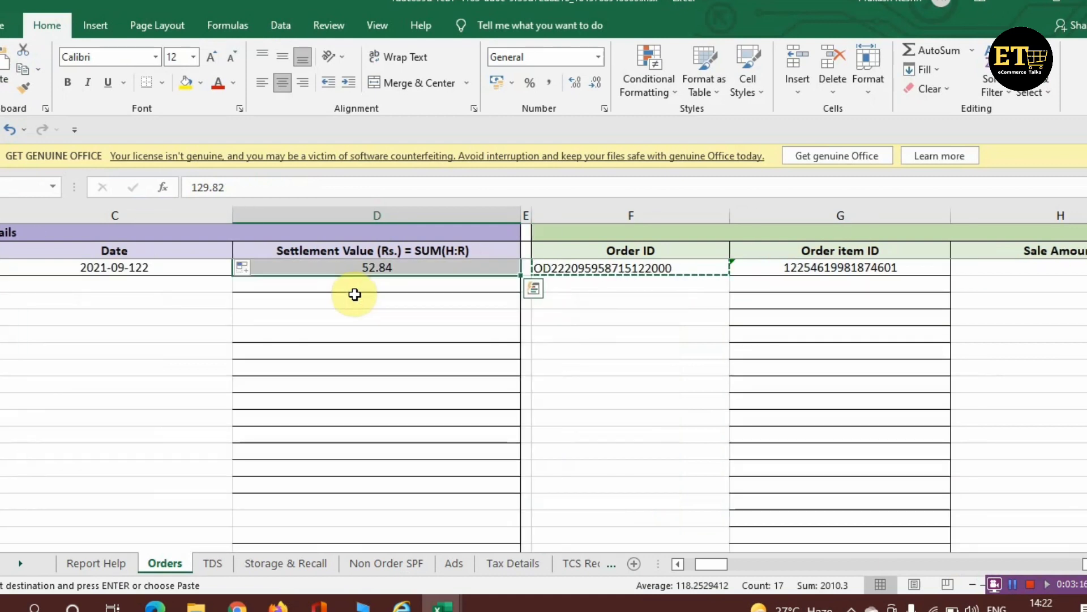
pyautogui.hotkey('ctrl', 'Up')
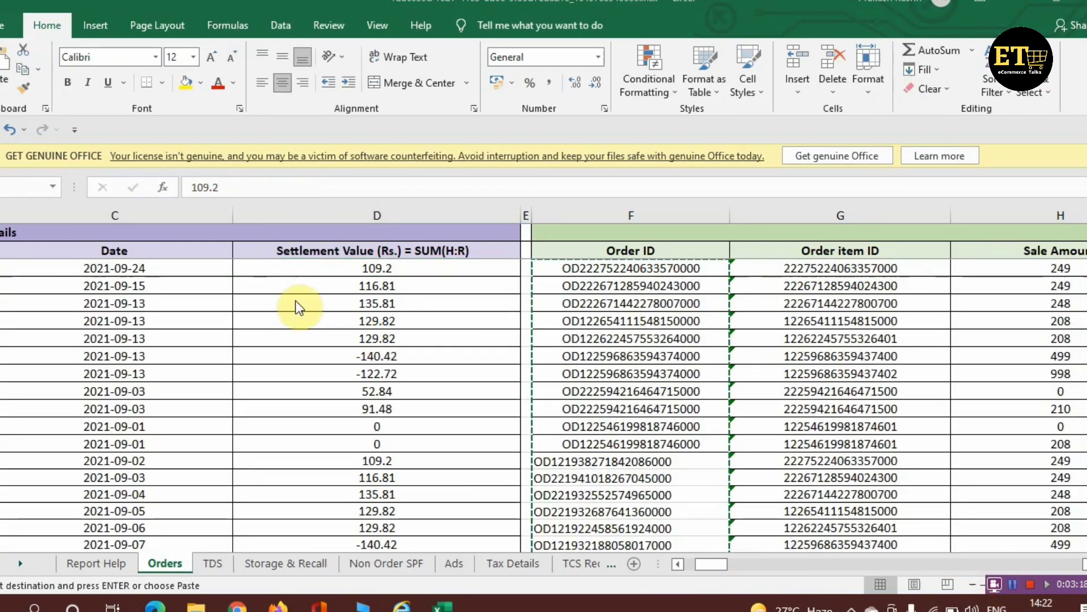
# Copy all settlement values below the Settlement Value header in Excel and paste them into the new Google Sheets sheet starting at C2
pyautogui.click(361, 267)
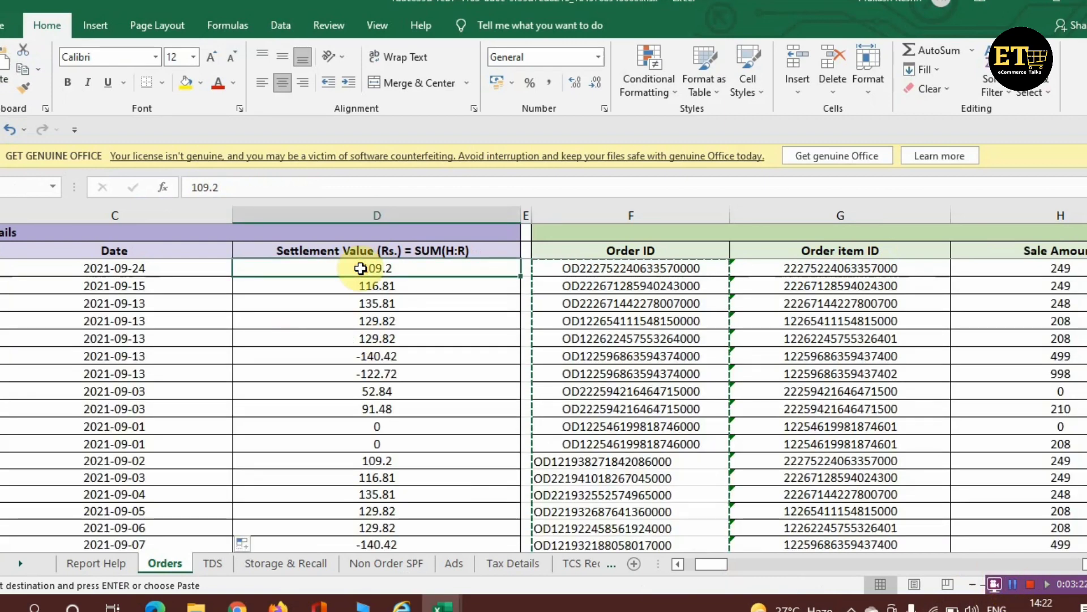
pyautogui.hotkey('ctrl', 'shift', 'Down')
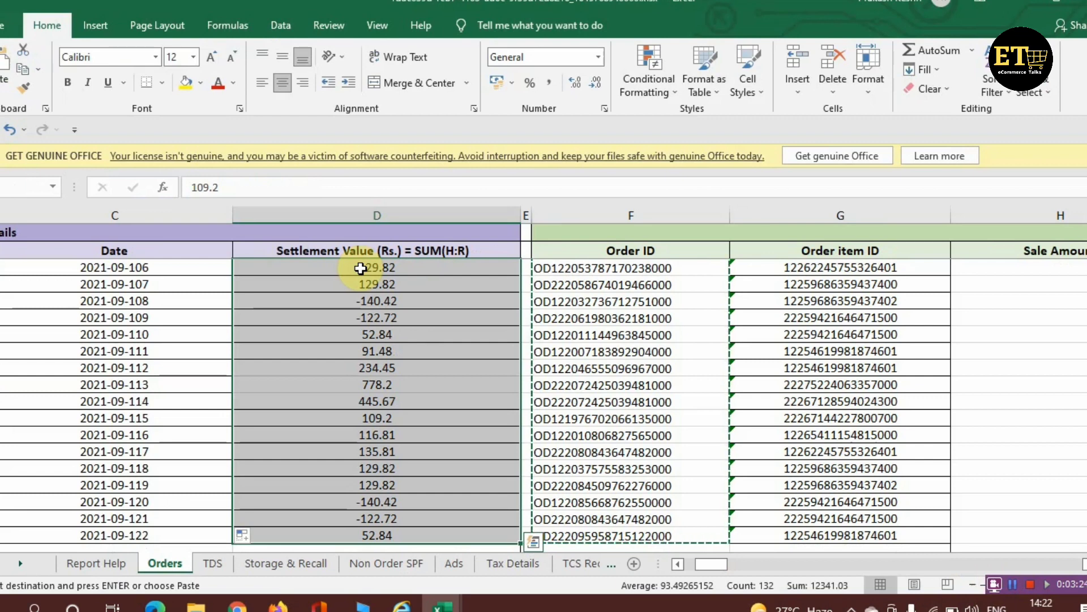
pyautogui.hotkey('ctrl', 'c')
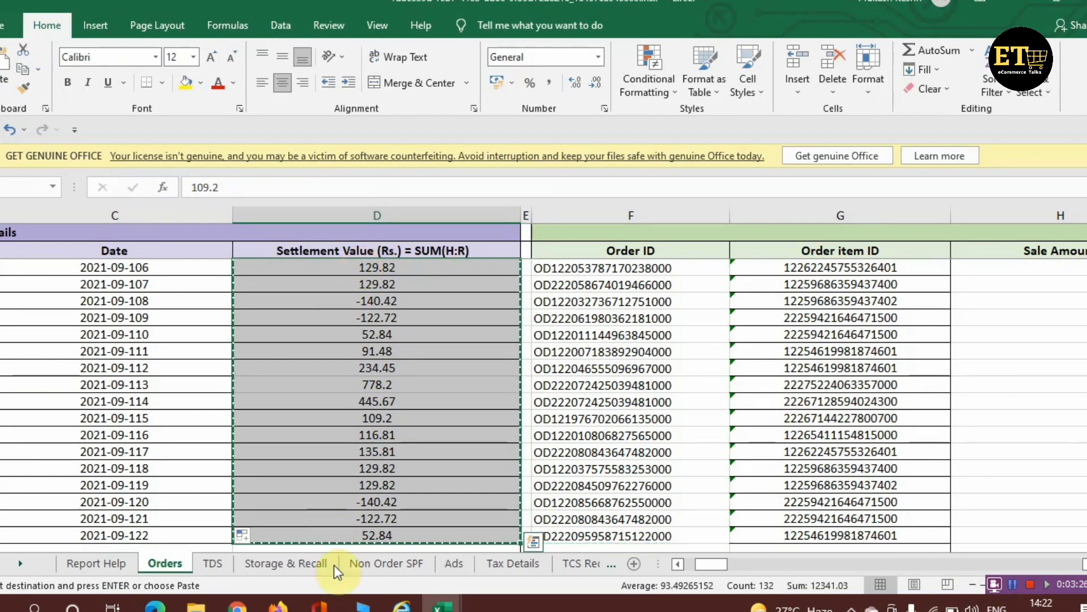
pyautogui.moveTo(238, 606)
pyautogui.click(277, 561)
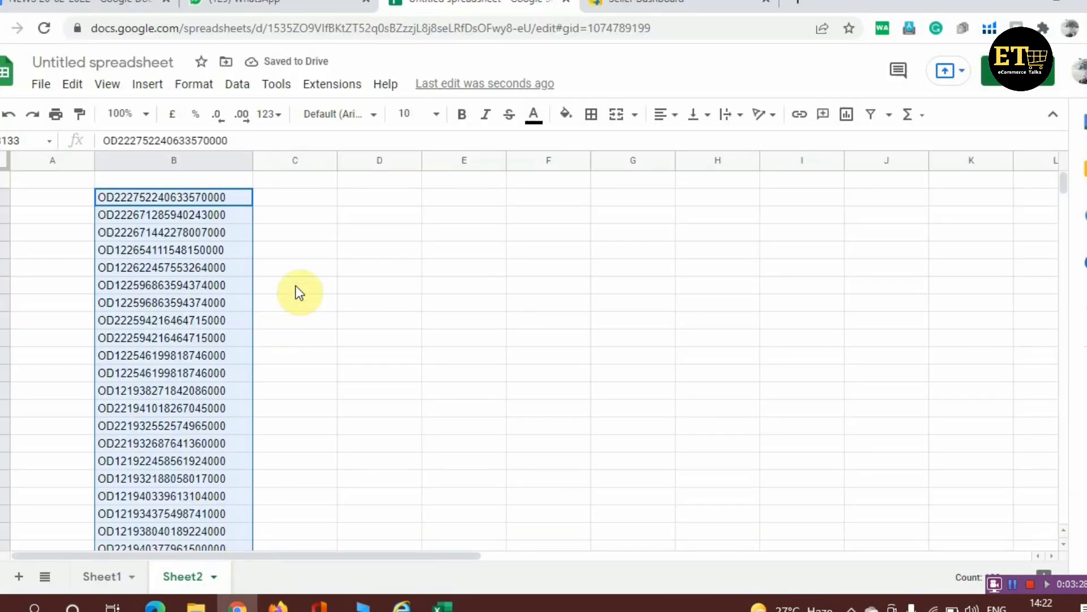
pyautogui.click(302, 205)
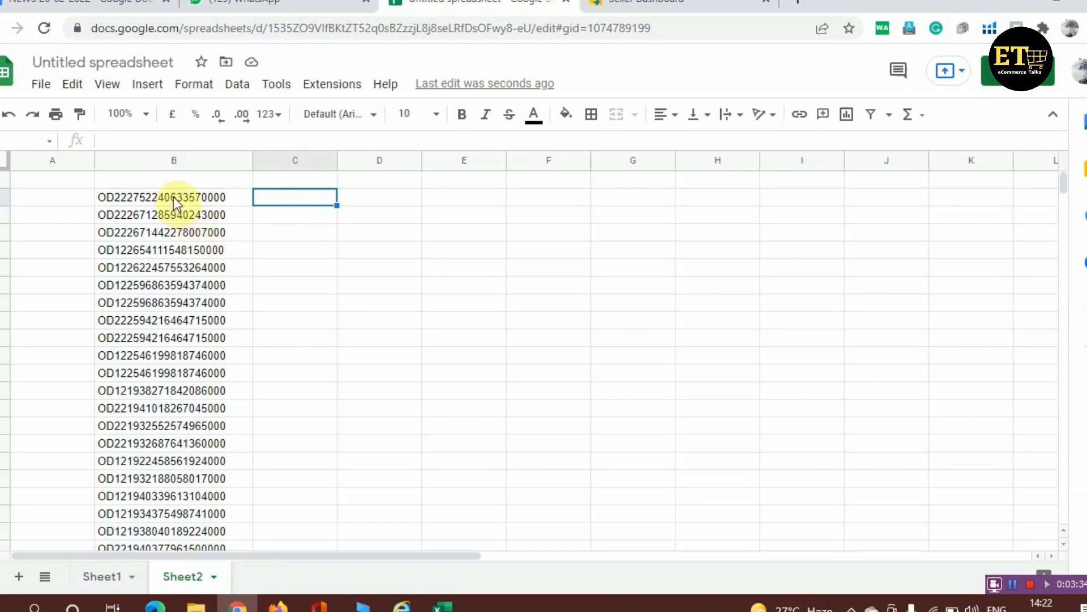
pyautogui.hotkey('ctrl', 'v')
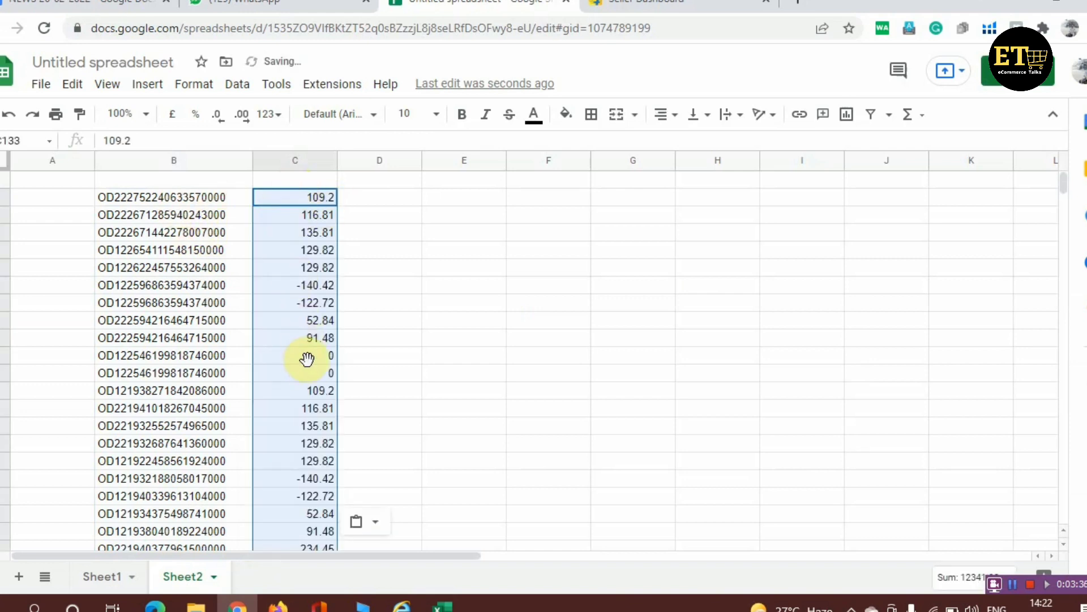
# Enter the headers ORDER ID above the order IDs and RECIVED PAYMENT above the settlement values
pyautogui.click(153, 182)
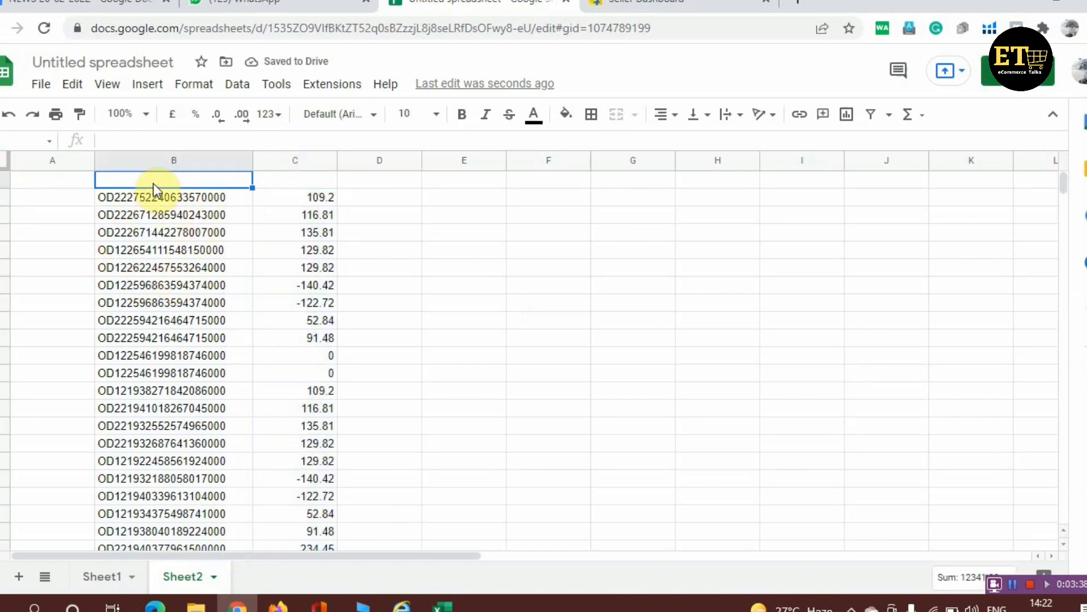
pyautogui.write('ORDER ID')
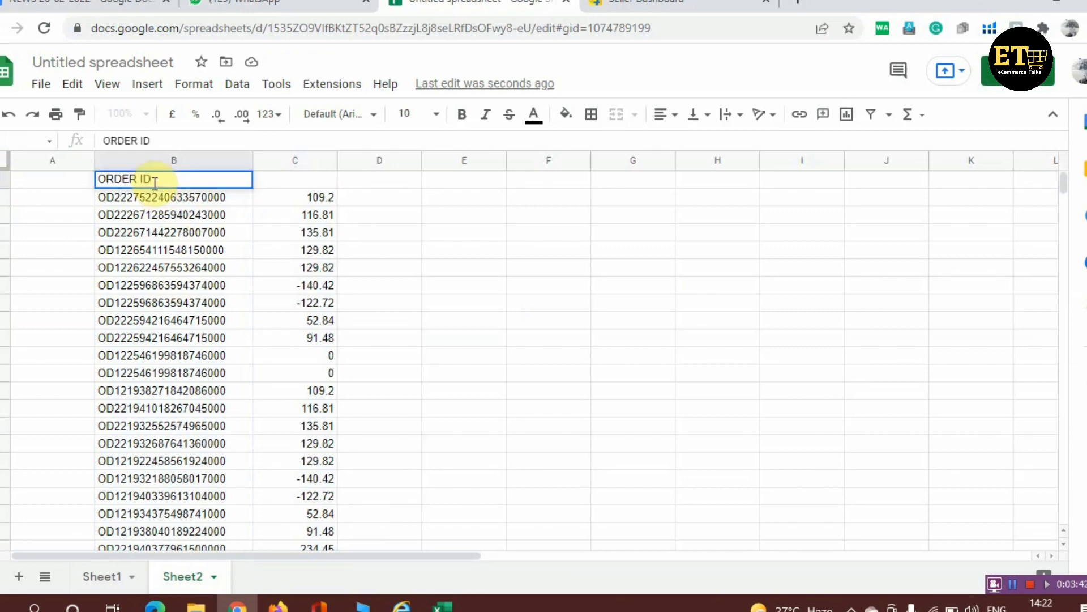
pyautogui.press('Tab')
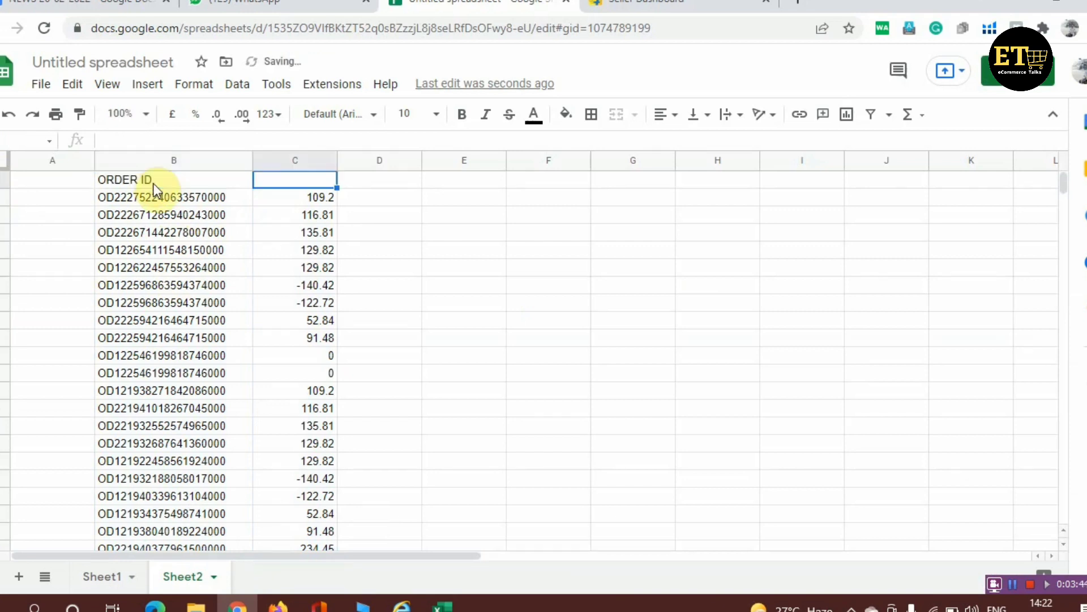
pyautogui.write('RECIVE')
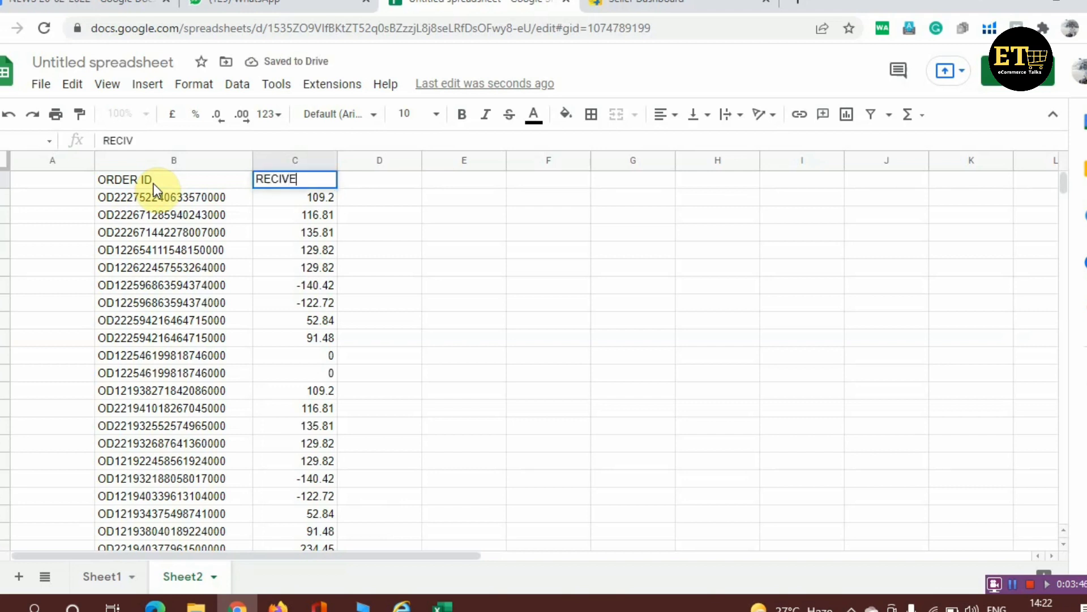
pyautogui.write('D PAYME')
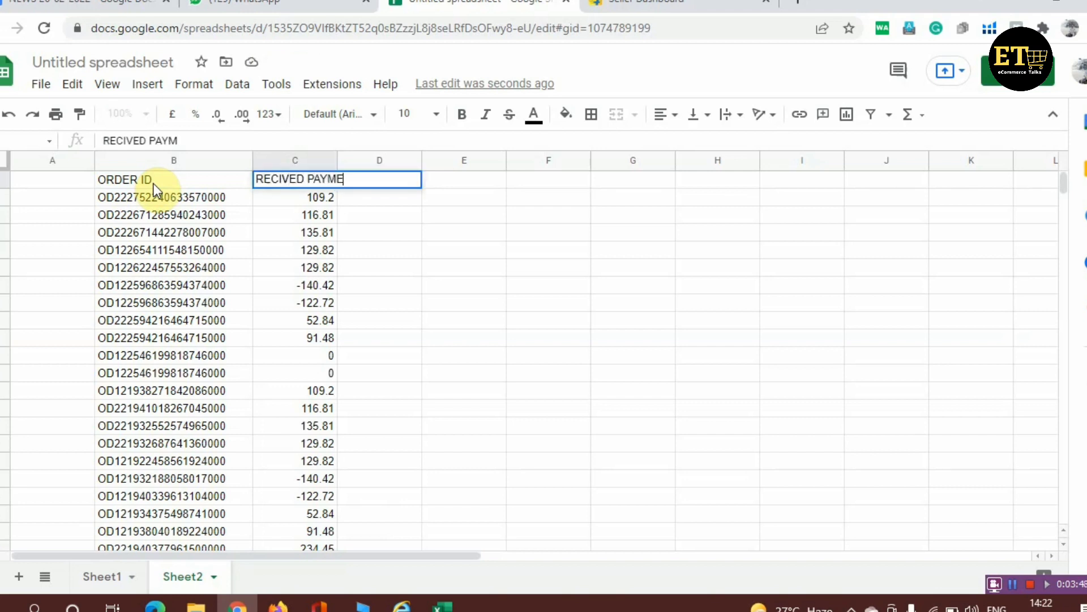
pyautogui.write('NT')
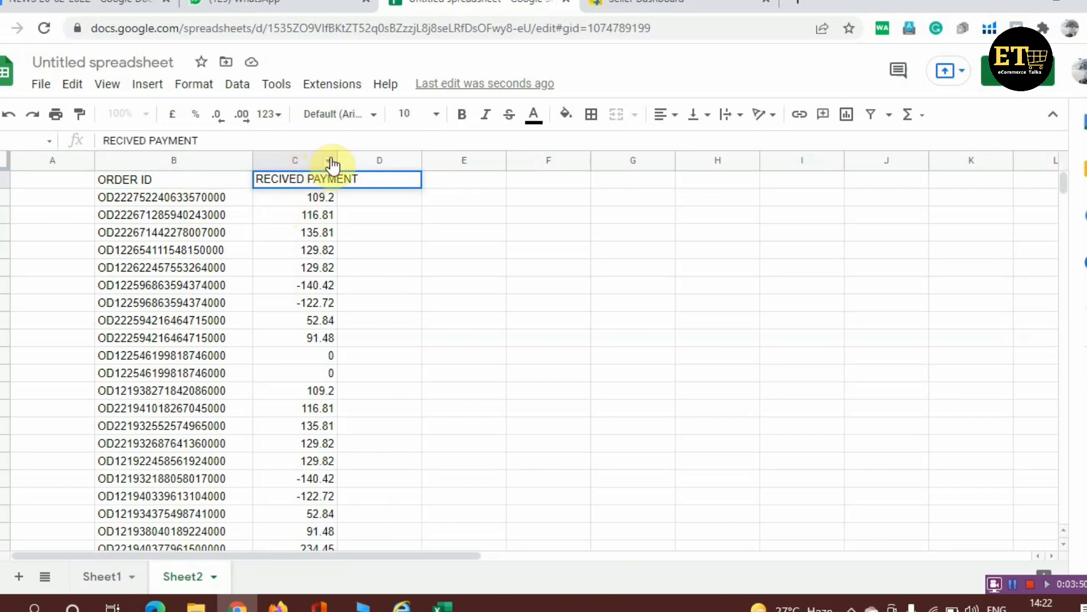
# Widen column C to fit its header text and freeze the header row
pyautogui.moveTo(336, 160); pyautogui.dragTo(385, 160)
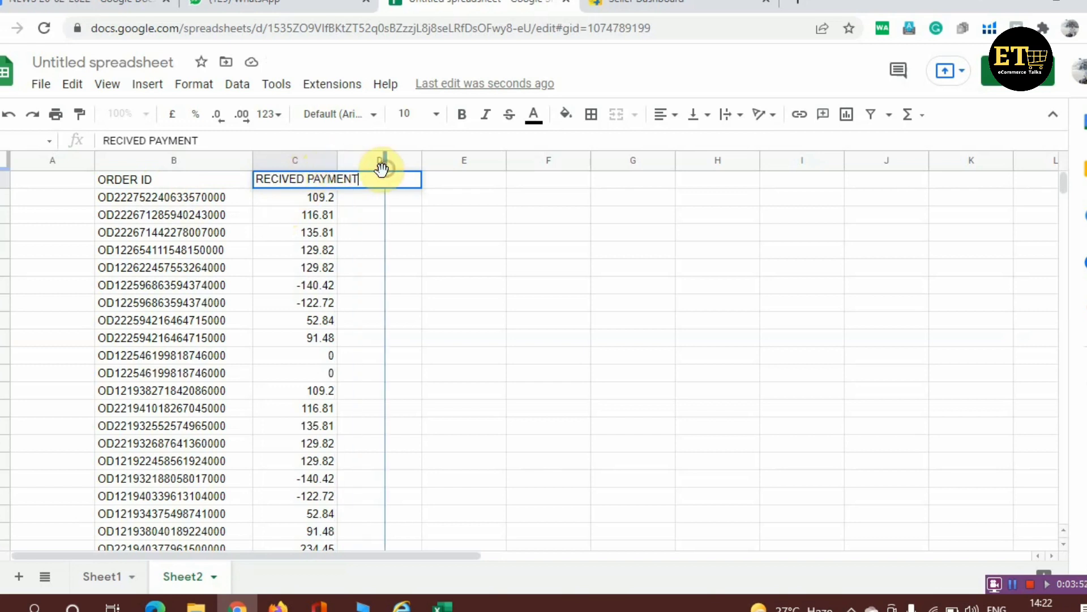
pyautogui.moveTo(6, 166); pyautogui.dragTo(3, 184)
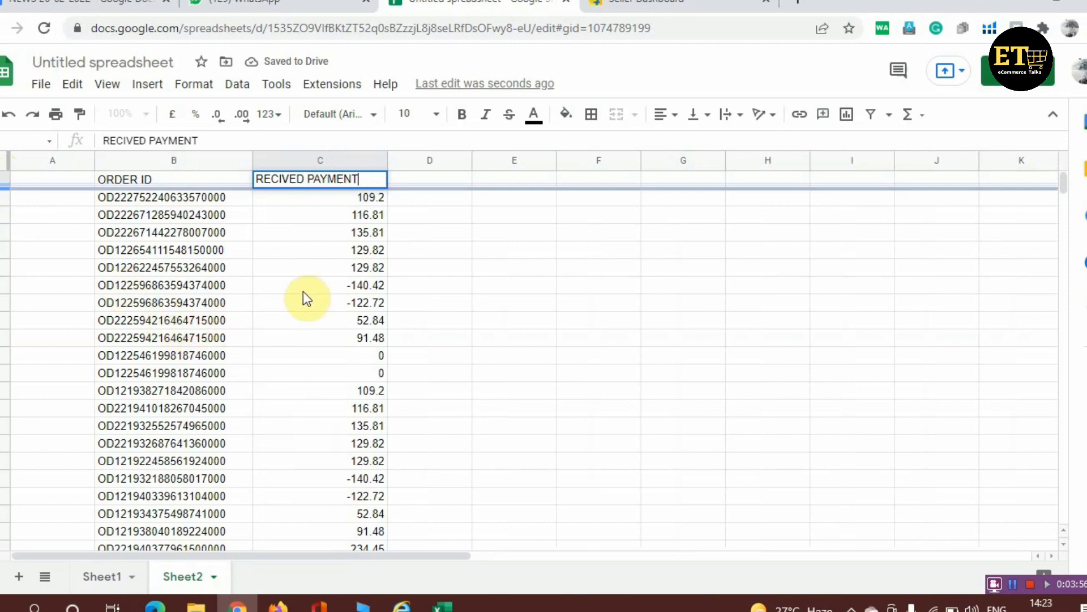
# Examine the pasted order IDs and received payments on Sheet2 down to the end of the list
pyautogui.scroll(-5, 170, 292)
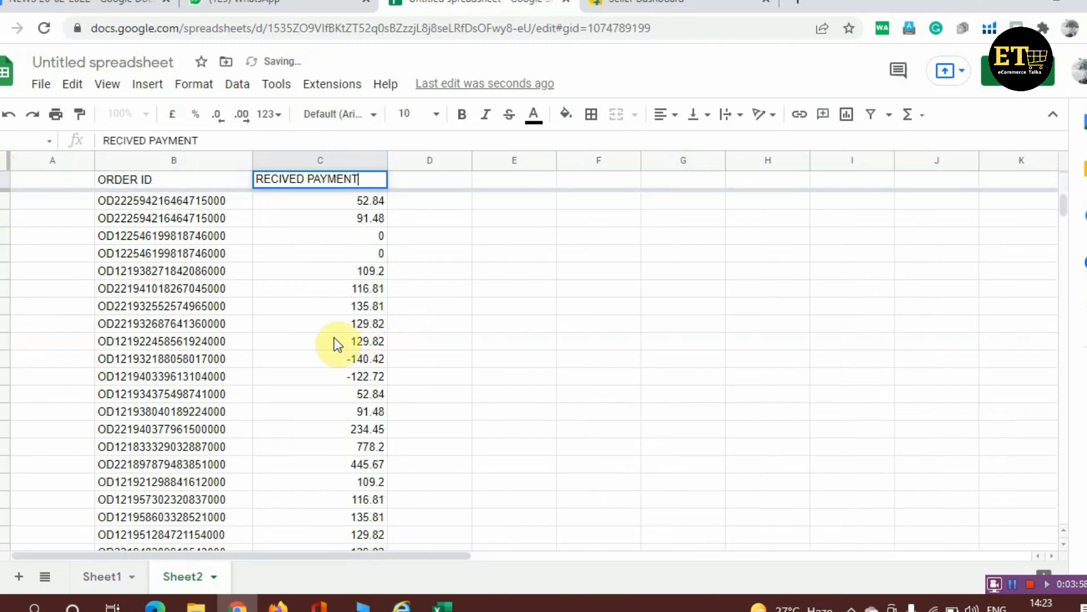
pyautogui.scroll(4, 287, 340)
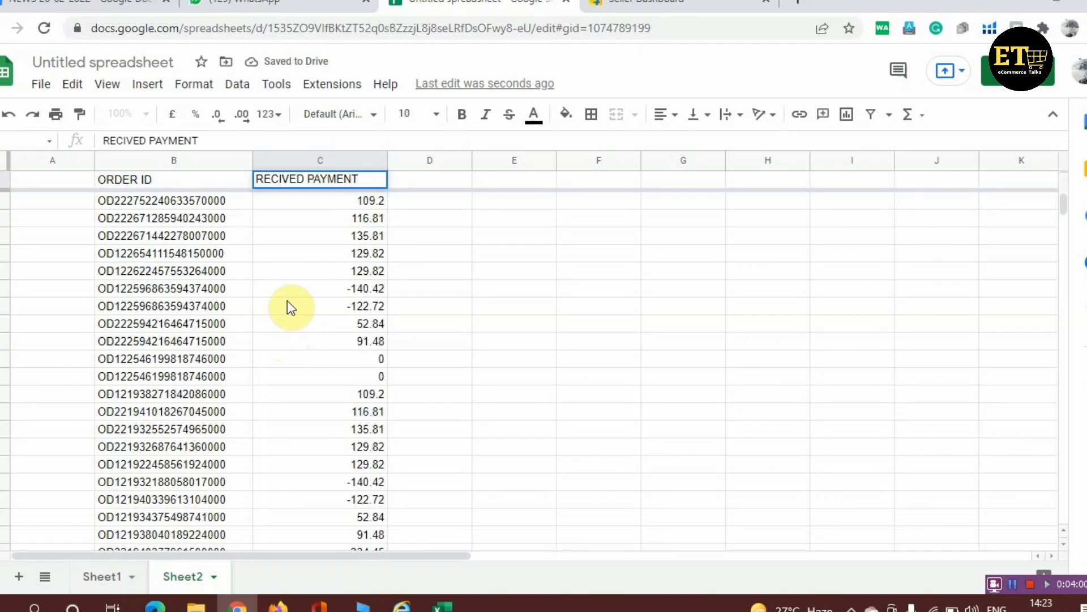
pyautogui.scroll(-10, 277, 323)
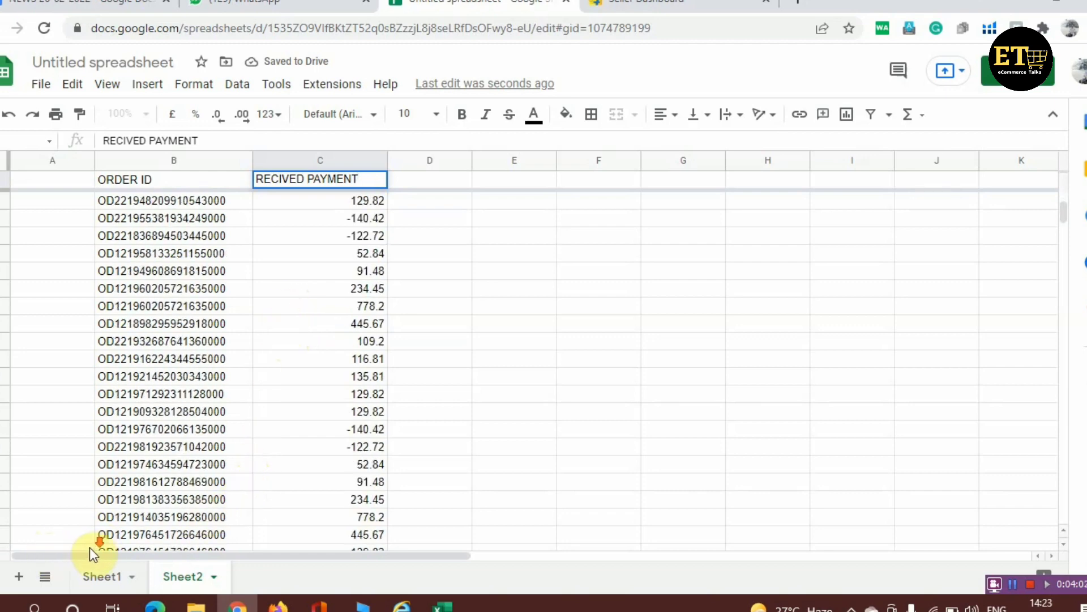
pyautogui.scroll(-12, 127, 522)
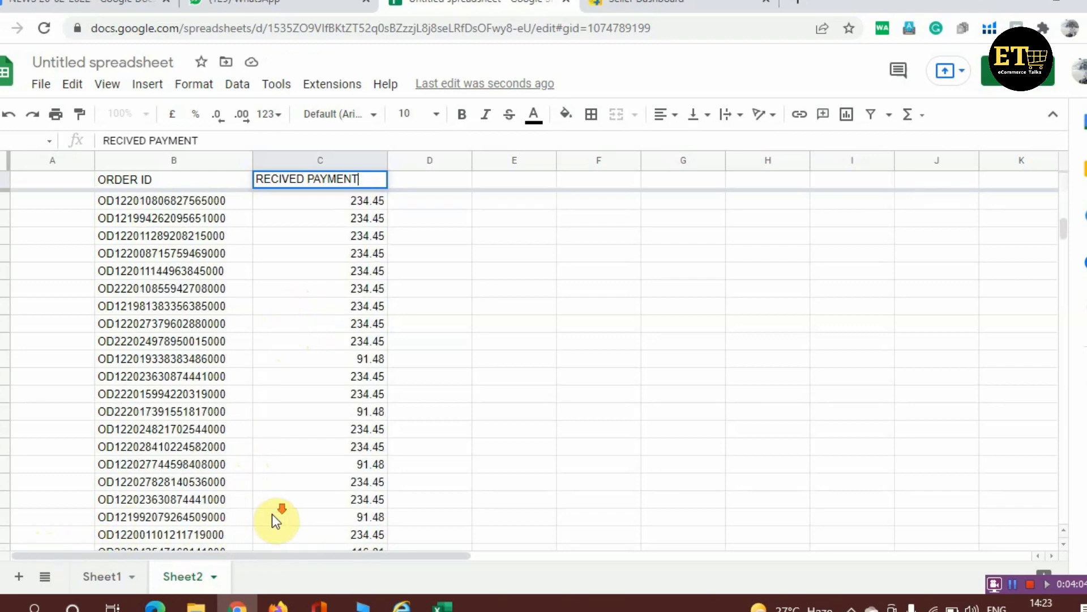
pyautogui.scroll(-15, 266, 514)
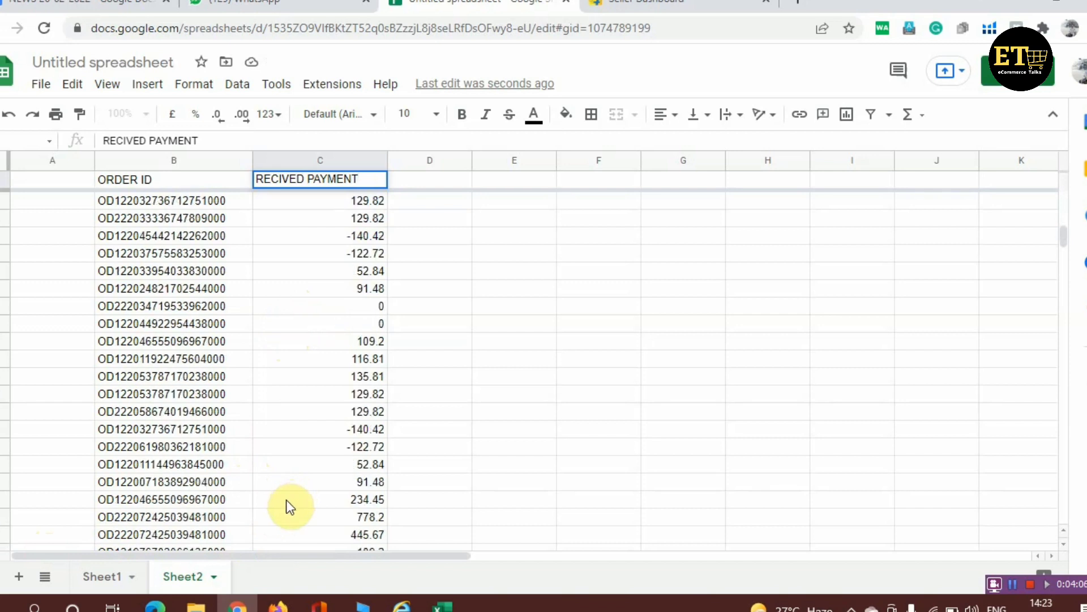
pyautogui.scroll(-3, 266, 476)
pyautogui.scroll(5, 249, 457)
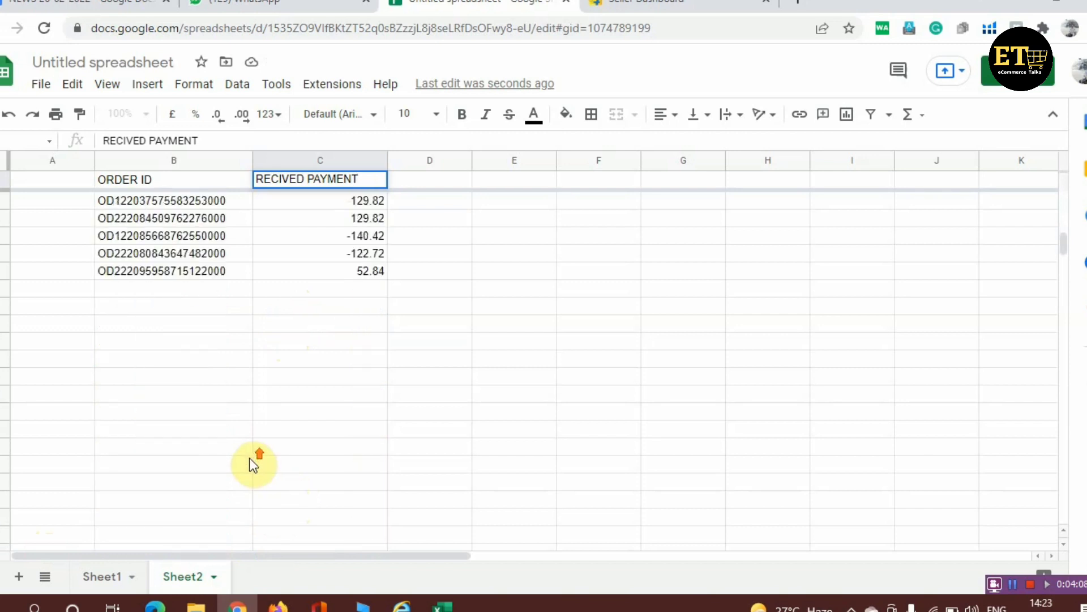
pyautogui.click(138, 373)
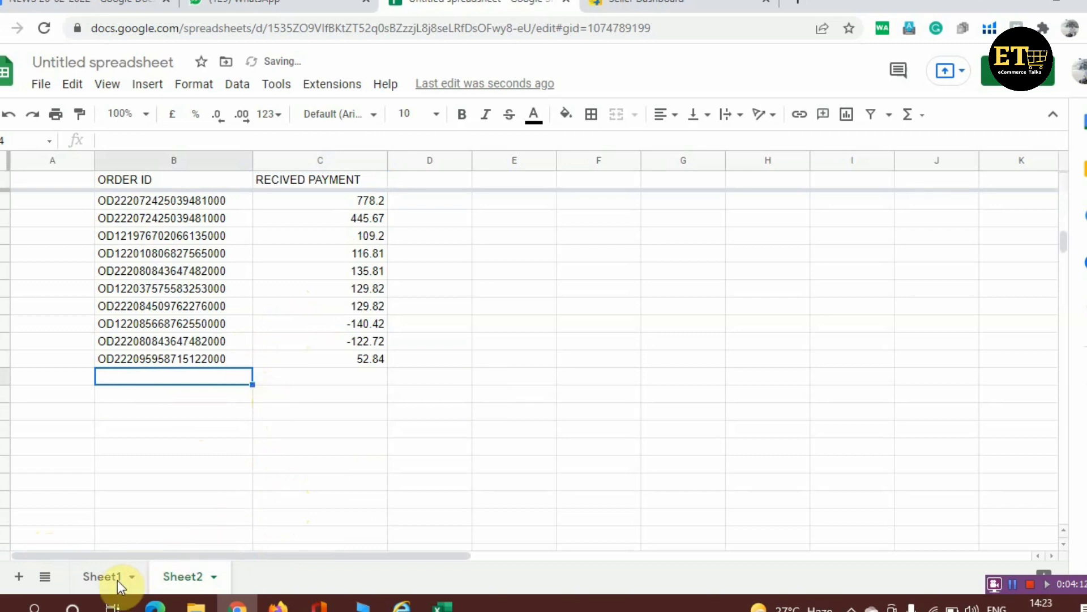
# Compare the order IDs in Sheet1's order list with the order IDs and received payments on Sheet2
pyautogui.scroll(3, 118, 580)
pyautogui.hotkey('ctrl', 'shift', 'pageup')
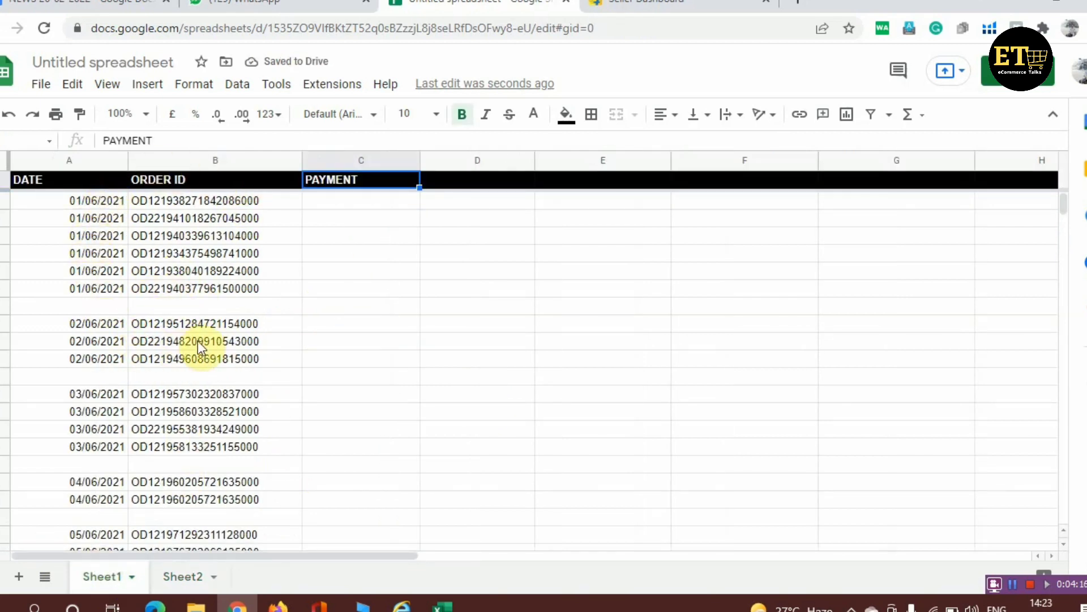
pyautogui.scroll(-10, 200, 338)
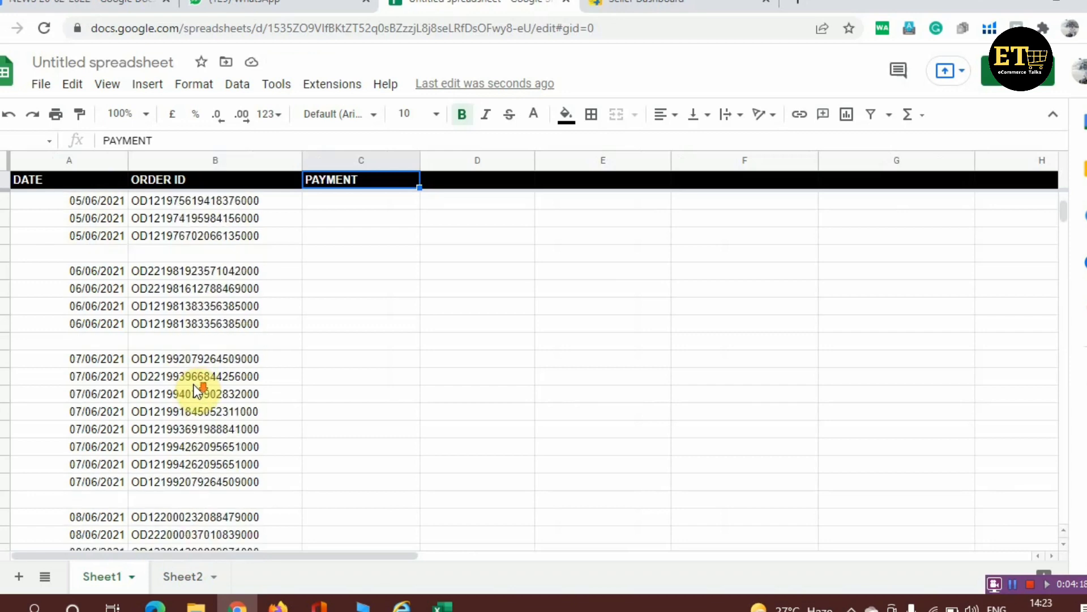
pyautogui.scroll(-3, 196, 390)
pyautogui.click(186, 577)
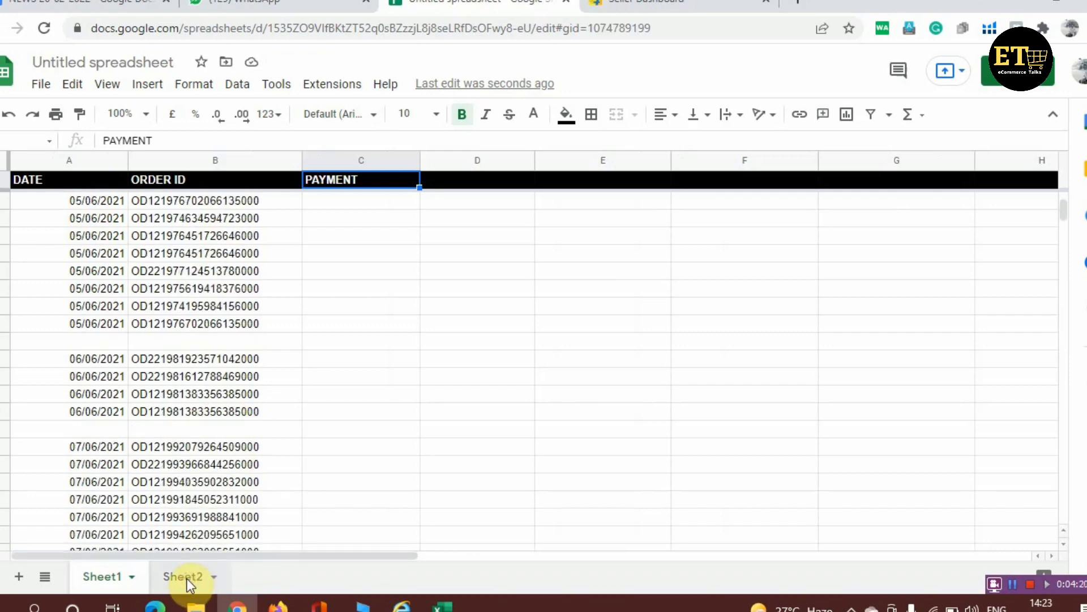
pyautogui.click(187, 573)
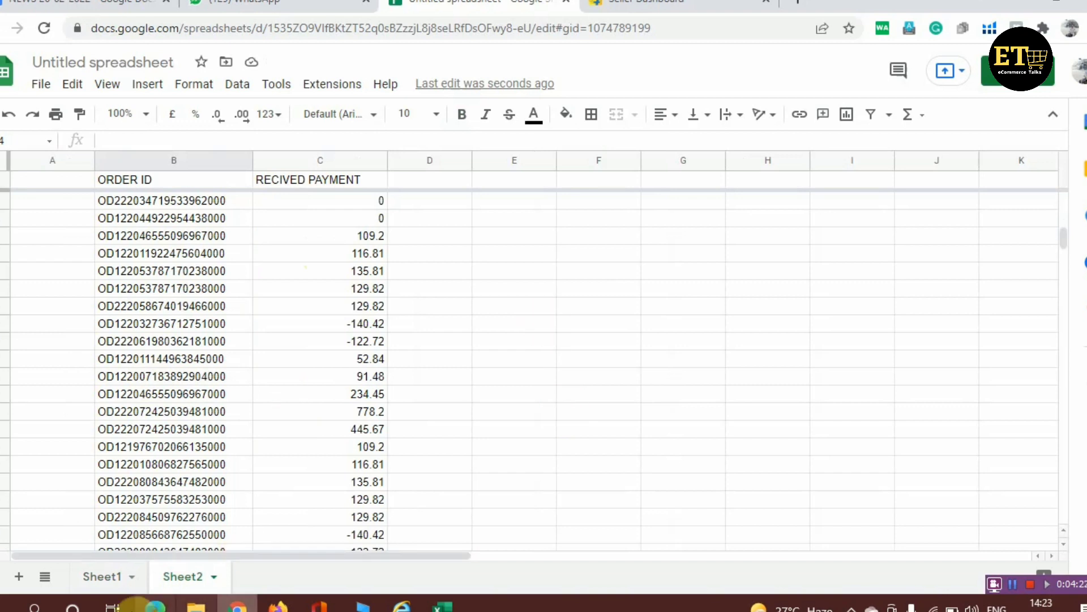
pyautogui.click(116, 577)
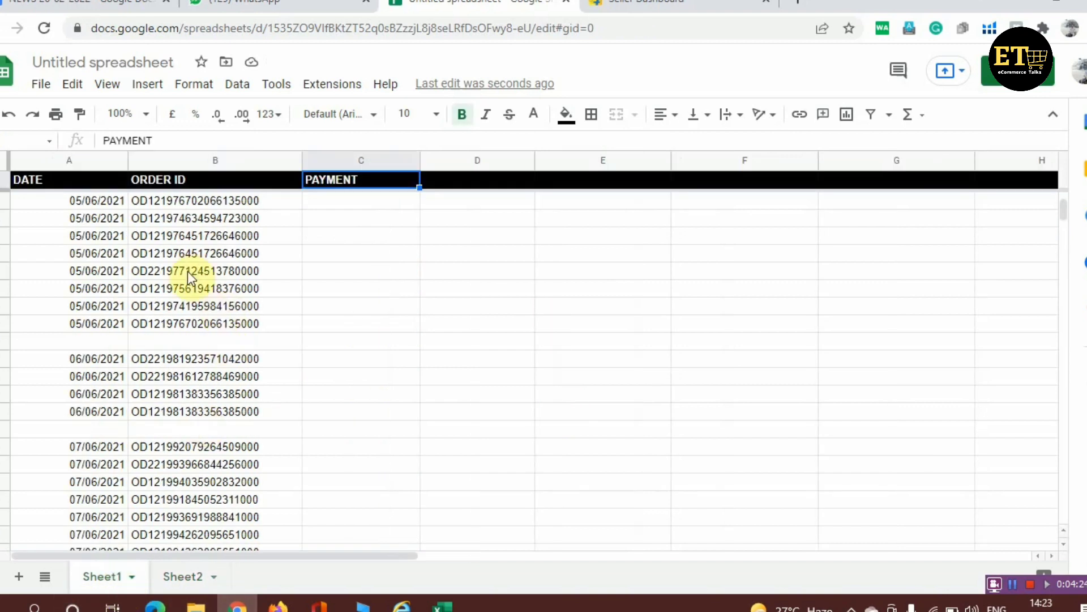
pyautogui.scroll(2, 151, 366)
pyautogui.scroll(5, 210, 368)
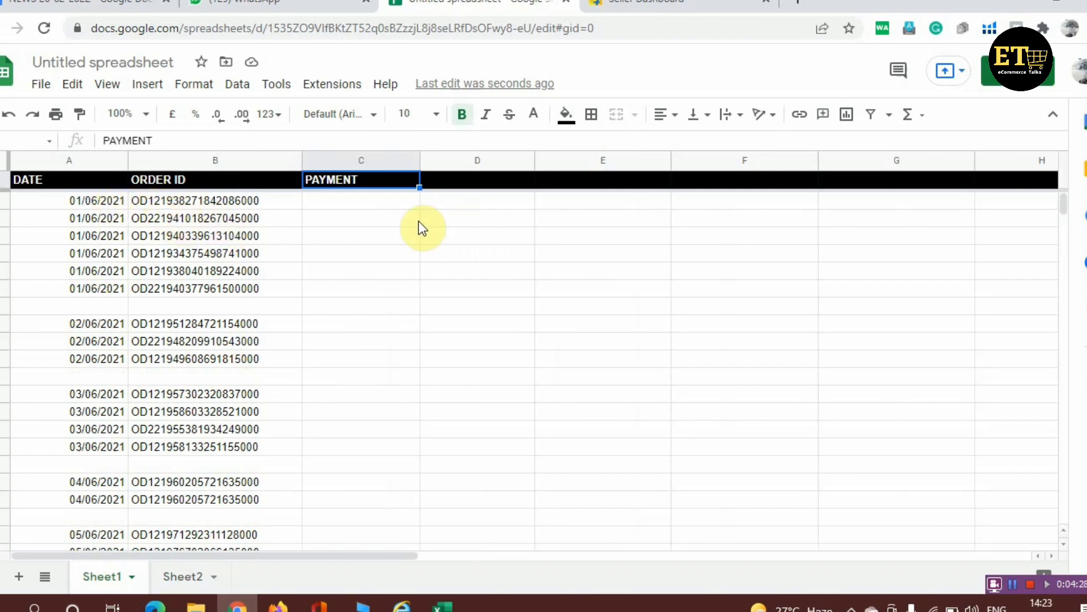
# Start a VLOOKUP formula in Sheet1's cell C2 under PAYMENT, using the order ID in B2 as the search key
pyautogui.click(362, 202)
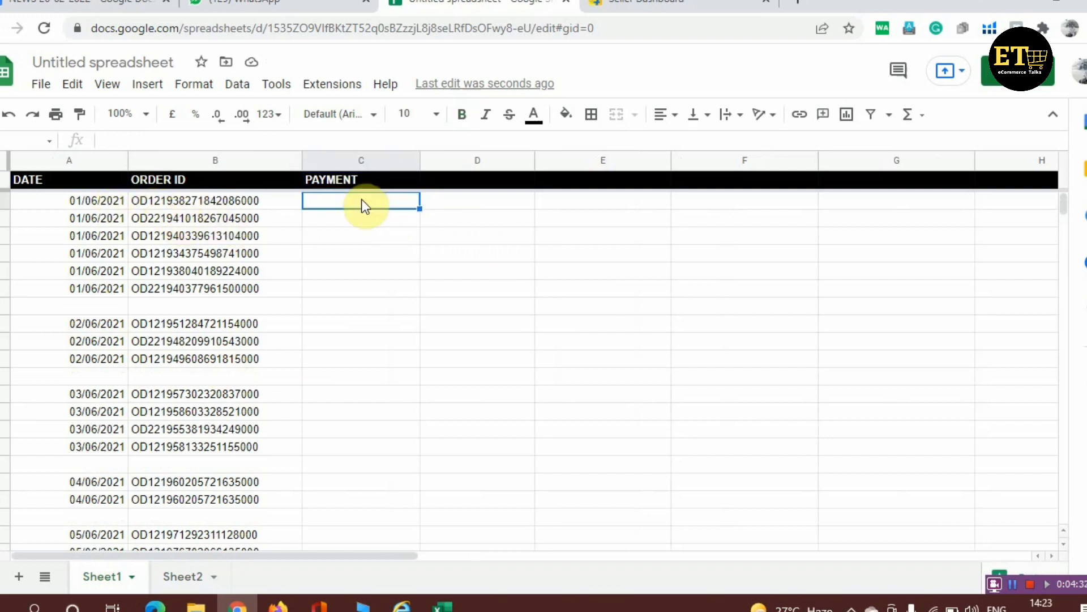
pyautogui.write('=')
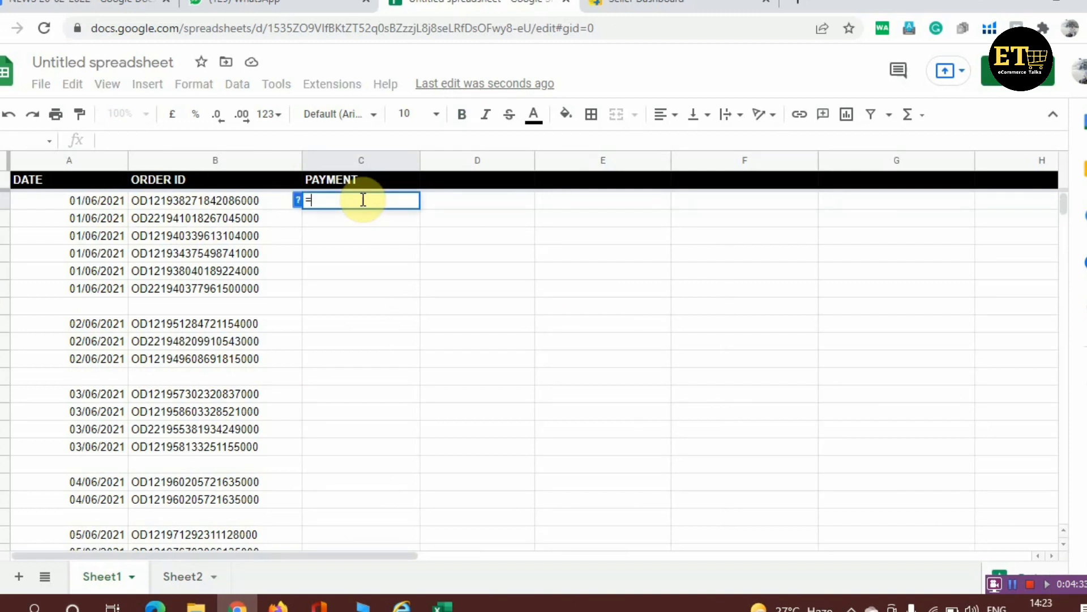
pyautogui.write('V')
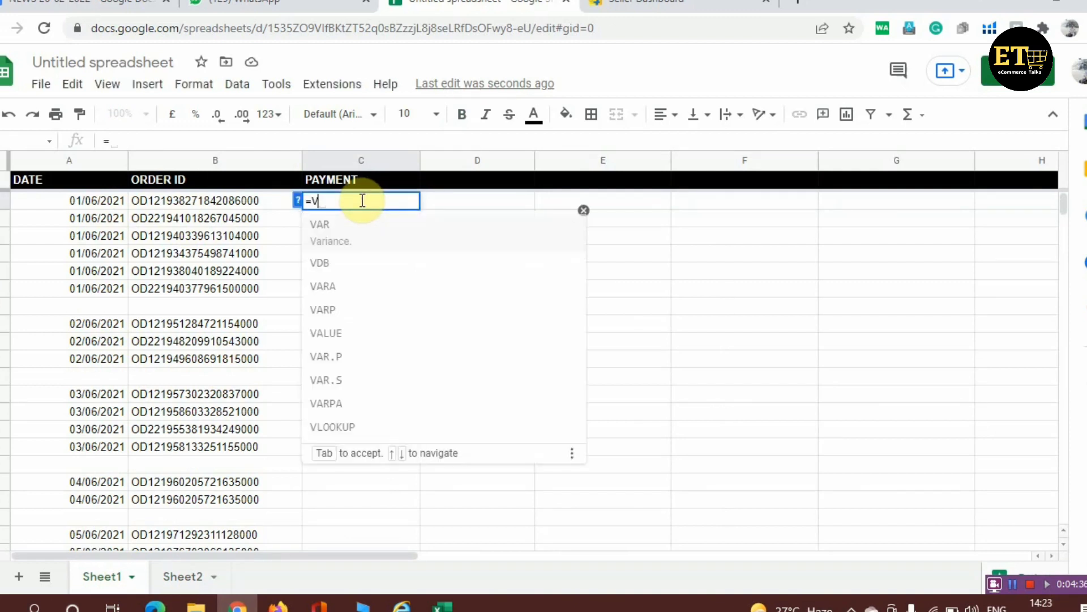
pyautogui.write('LOOKU0')
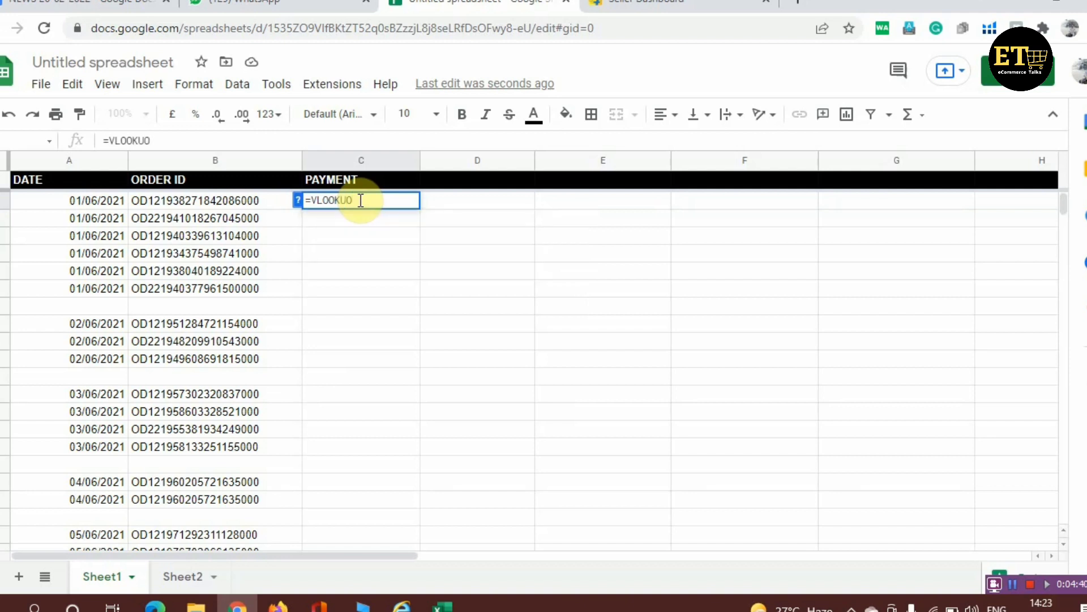
pyautogui.press('BackSpace')
pyautogui.write('P')
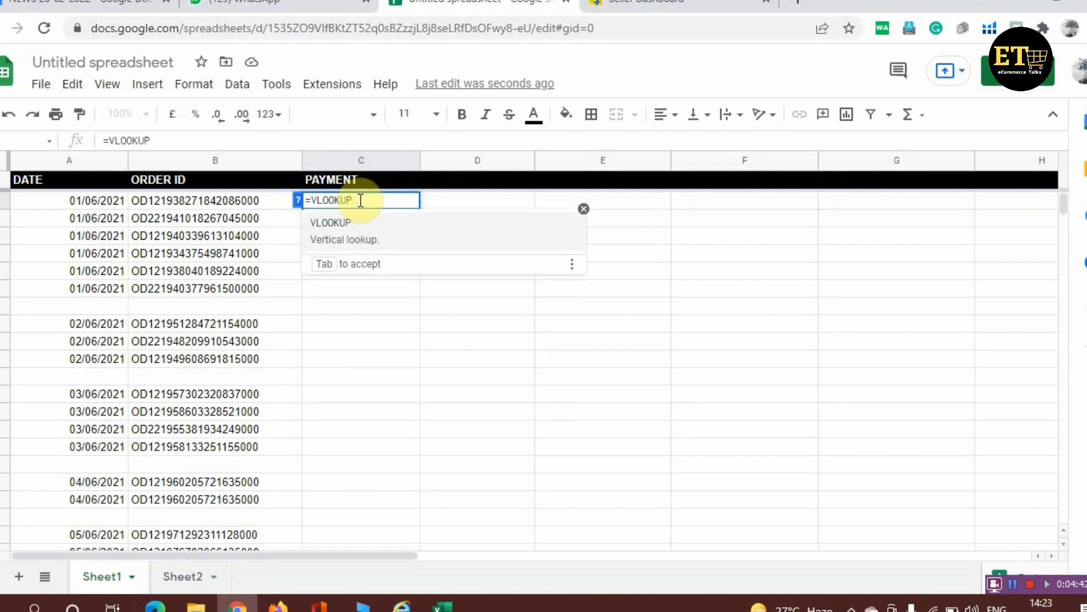
pyautogui.write('(')
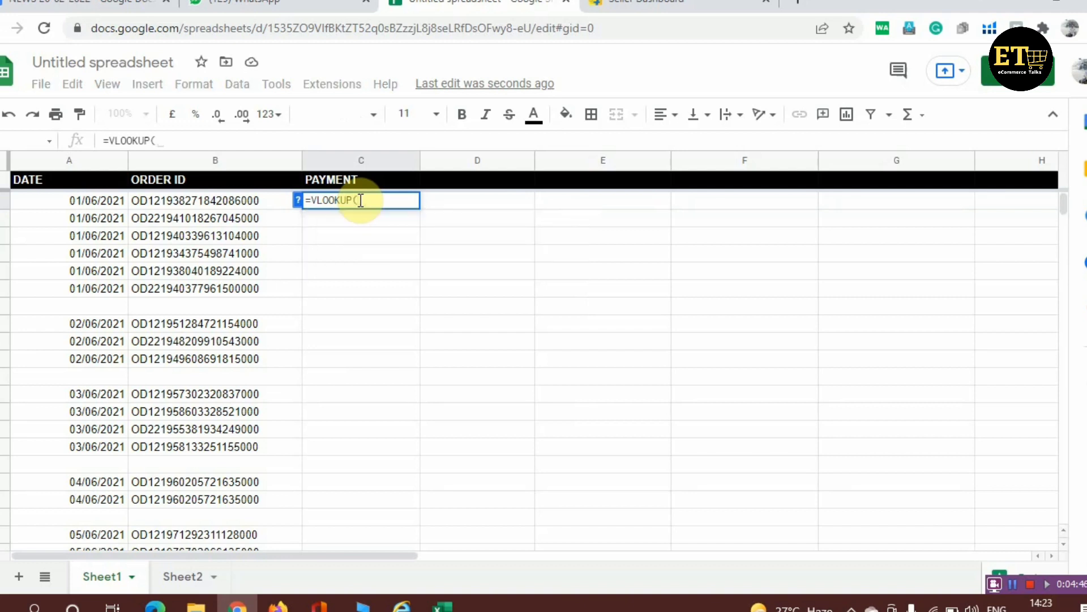
pyautogui.click(205, 196)
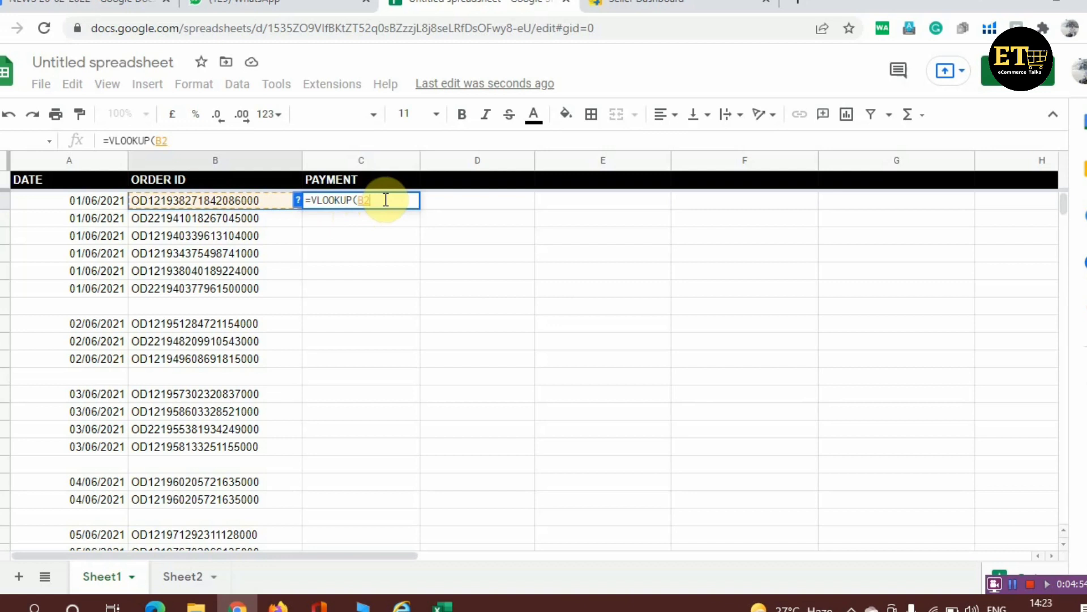
pyautogui.write(',')
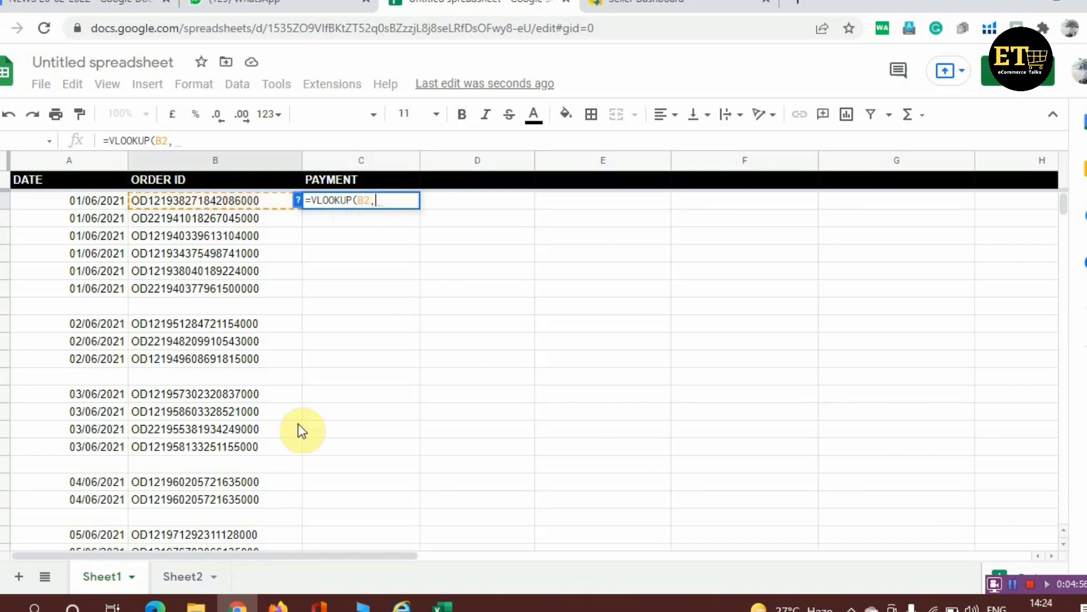
# Complete the VLOOKUP with the range Sheet2!B:C, column index 2 and exact match 0
pyautogui.click(182, 577)
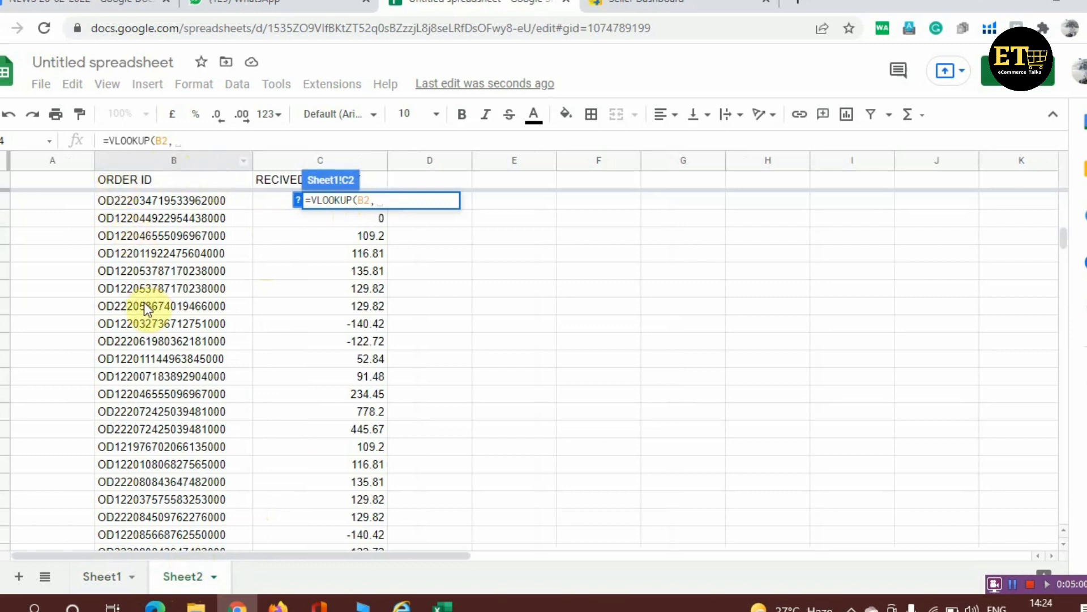
pyautogui.click(172, 158)
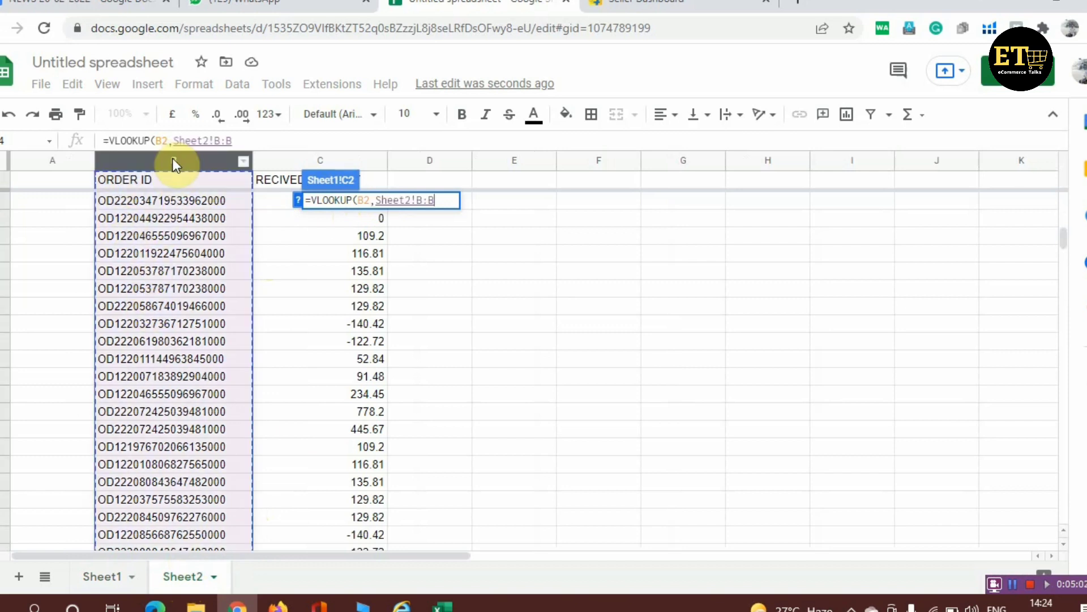
pyautogui.keyDown('shift'); pyautogui.click(334, 159); pyautogui.keyUp('shift')
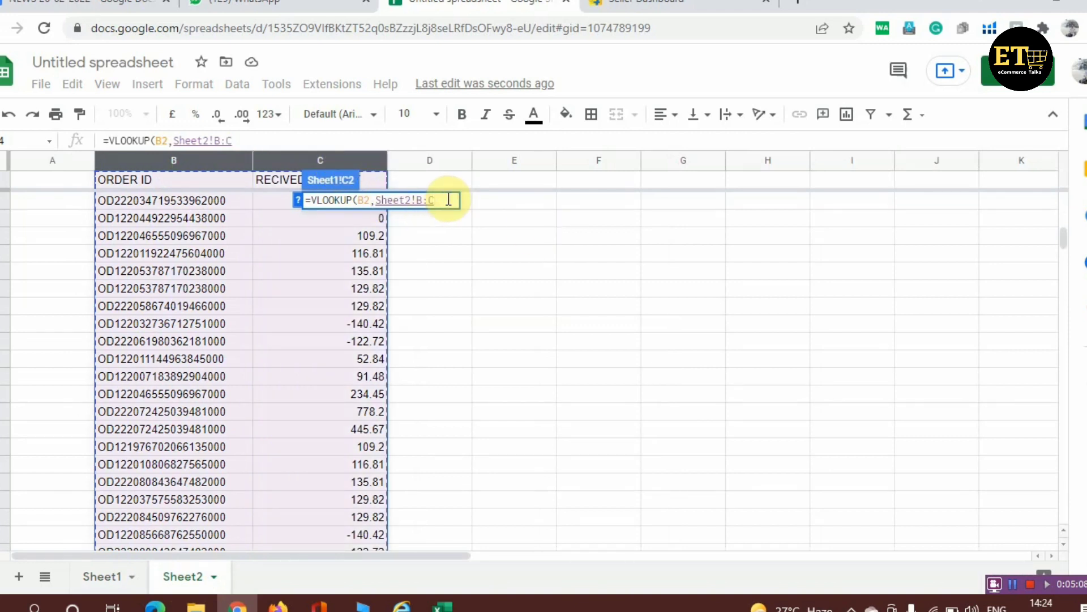
pyautogui.write(',')
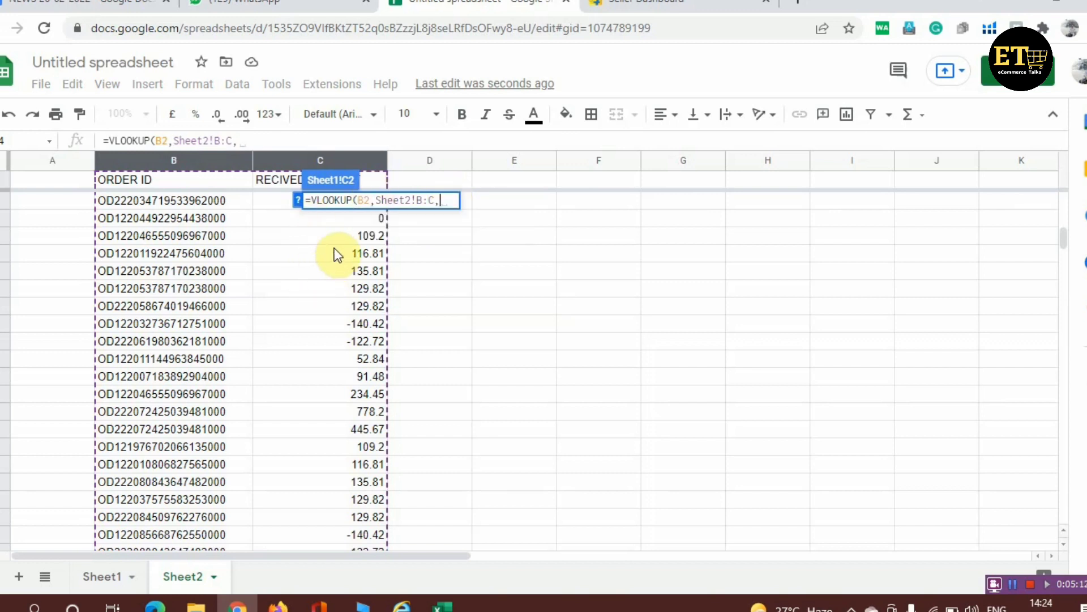
pyautogui.write('2,0')
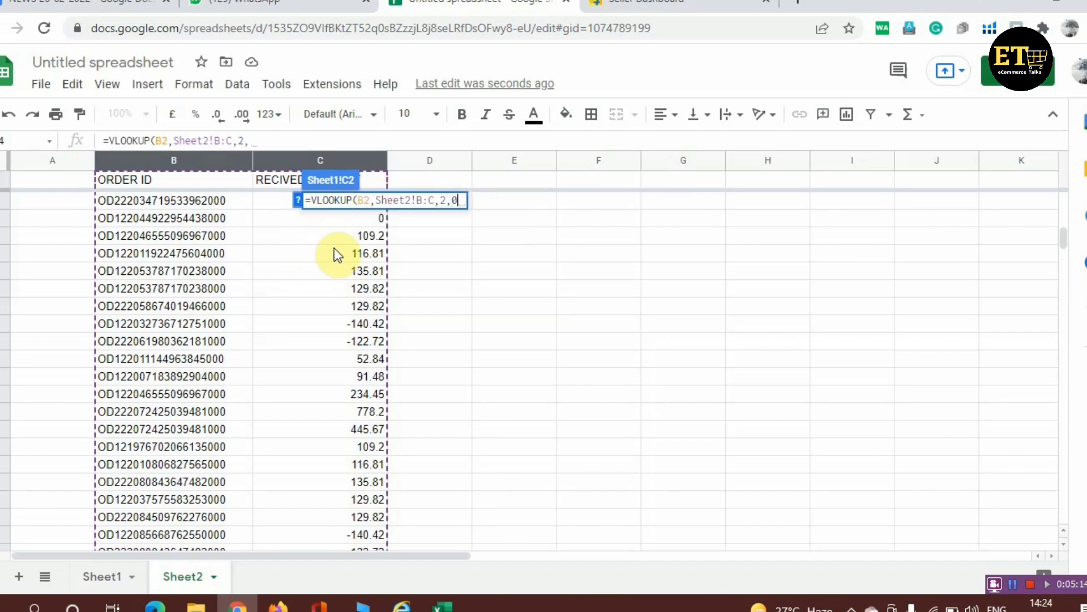
pyautogui.write(')')
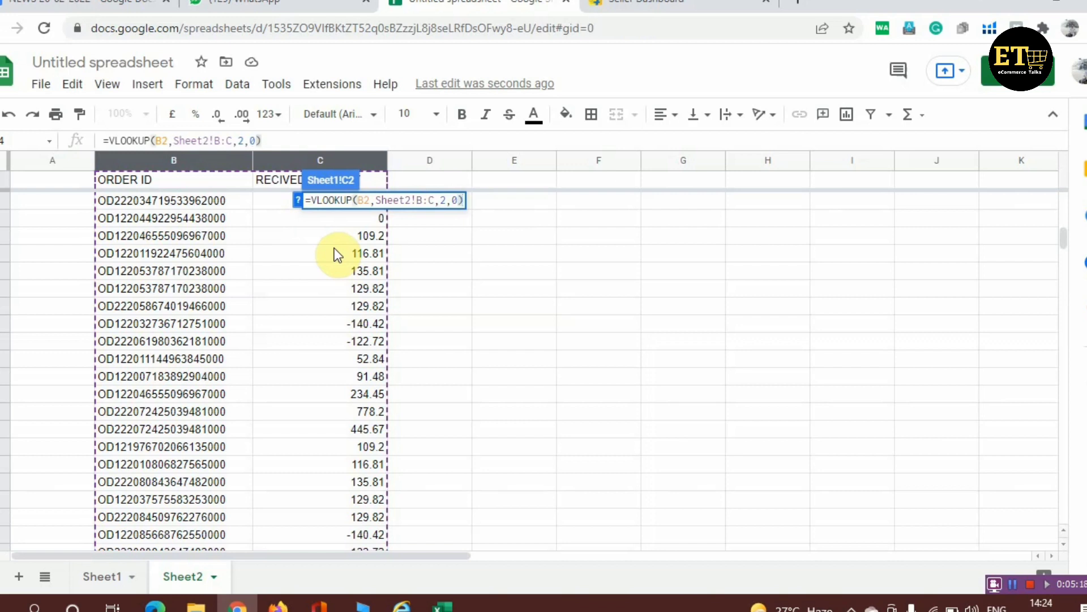
pyautogui.press('Return')
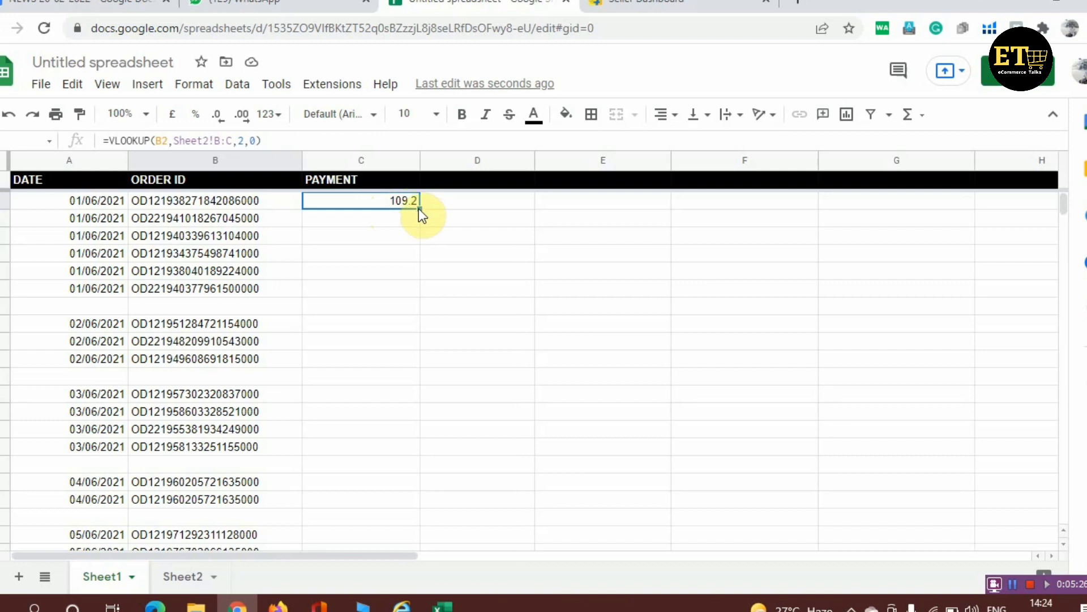
# Fill the lookup formula from C2 down to C19 and inspect the result for the blank row in C8
pyautogui.moveTo(419, 208); pyautogui.dragTo(397, 498)
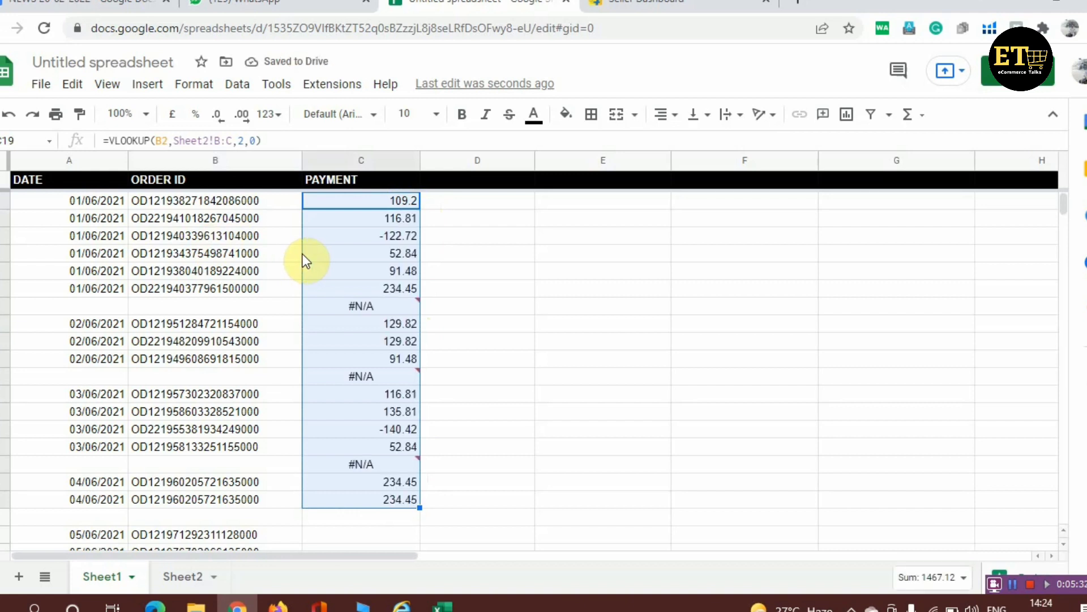
pyautogui.click(483, 272)
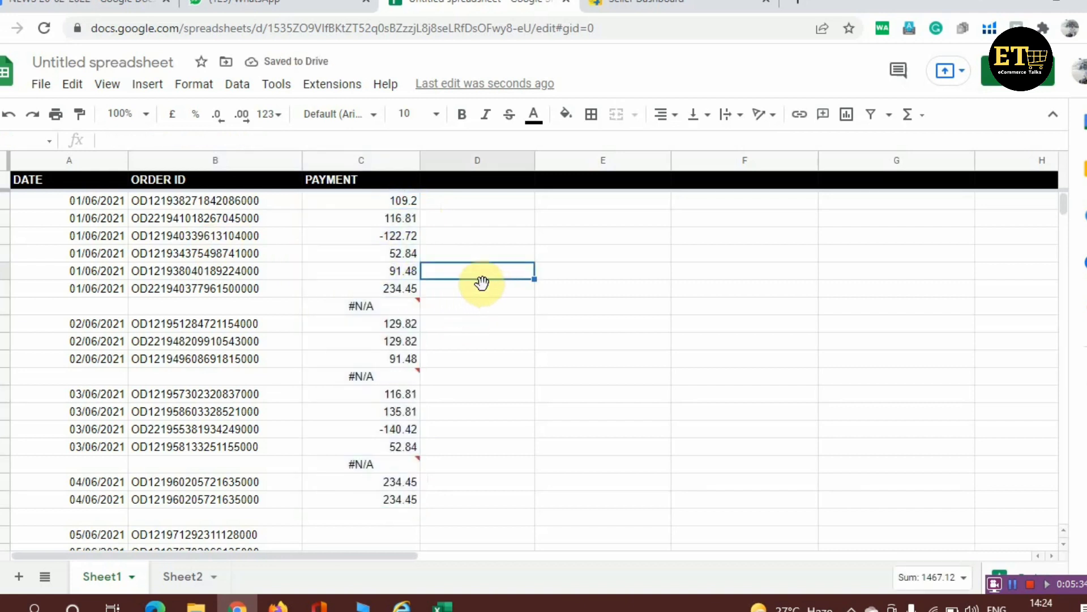
pyautogui.click(384, 305)
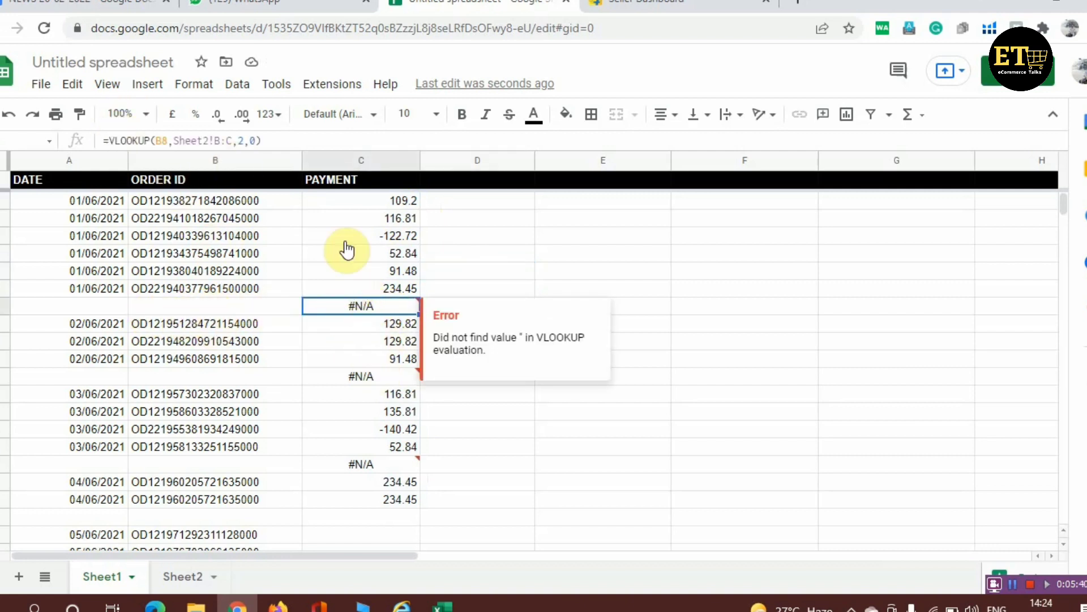
# Insert IF(ISERROR( in front of the VLOOKUP in cell C2's formula
pyautogui.click(386, 201)
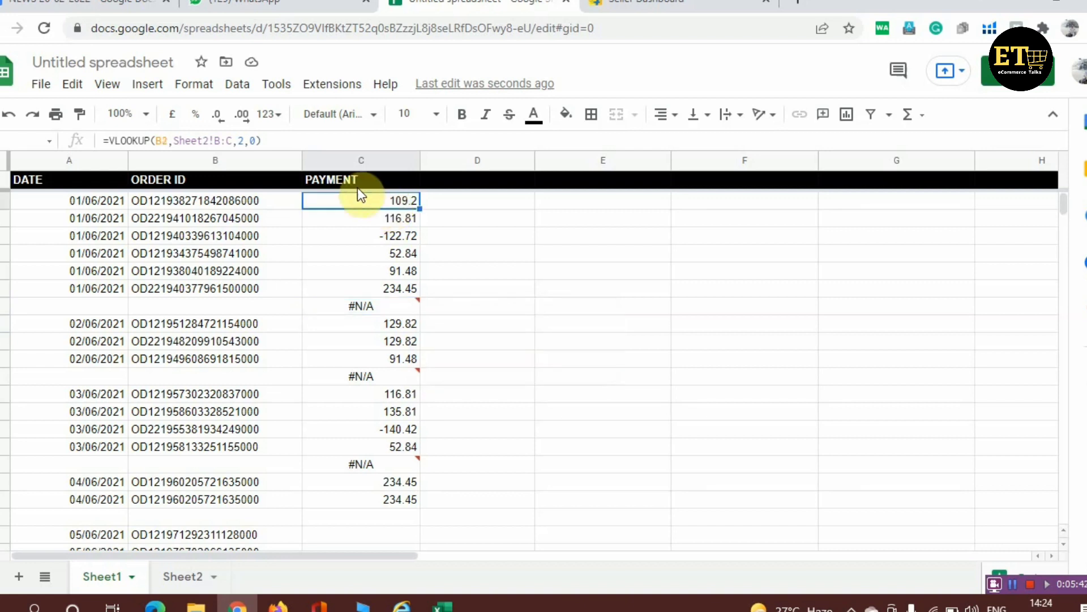
pyautogui.click(110, 141)
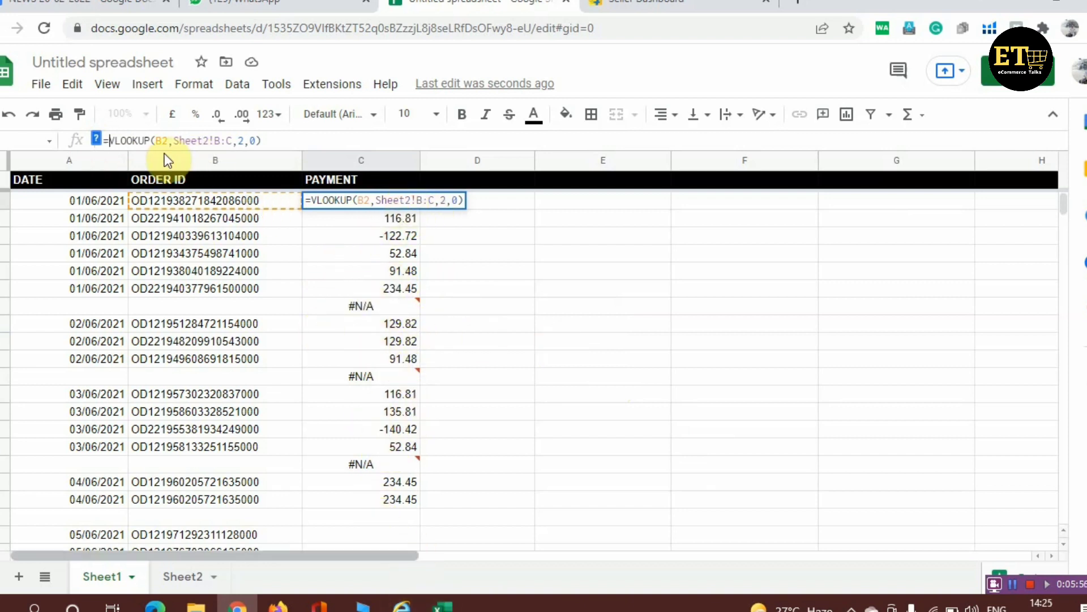
pyautogui.click(147, 143)
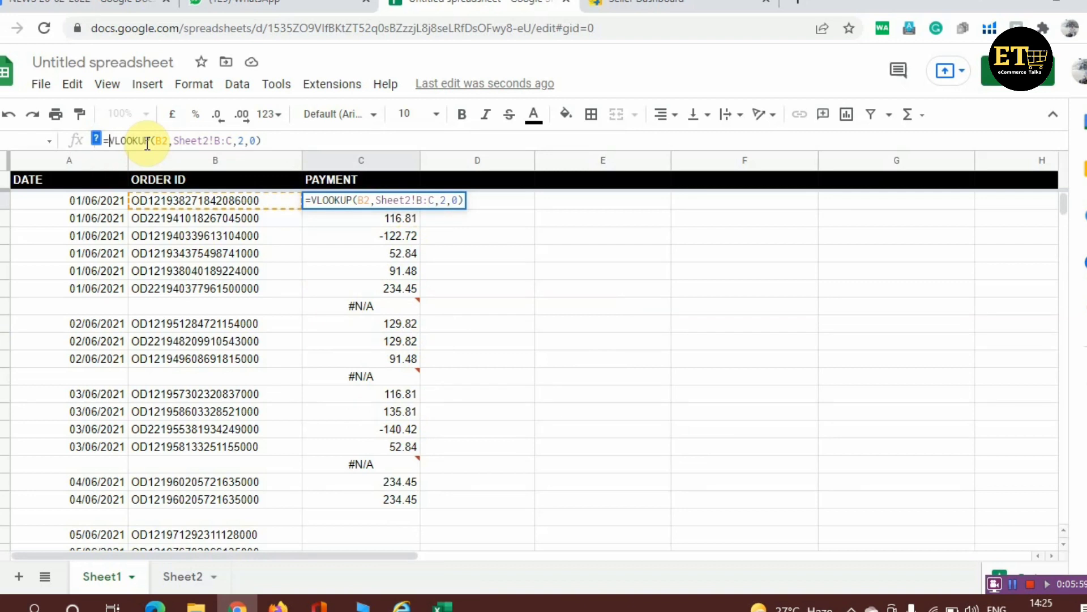
pyautogui.write('IF(')
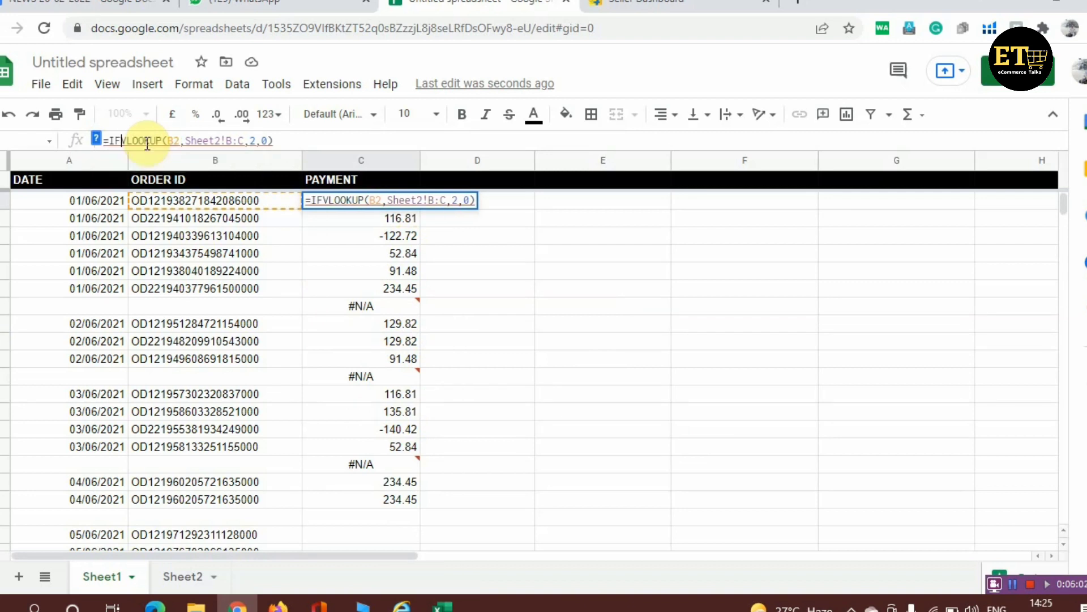
pyautogui.write('ISE')
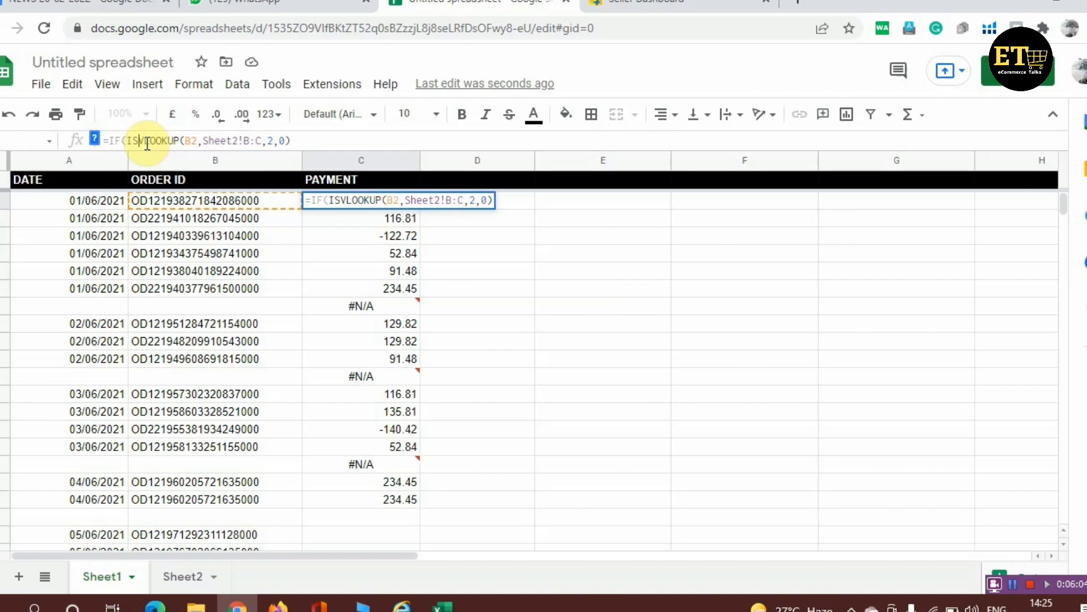
pyautogui.write('RROR(')
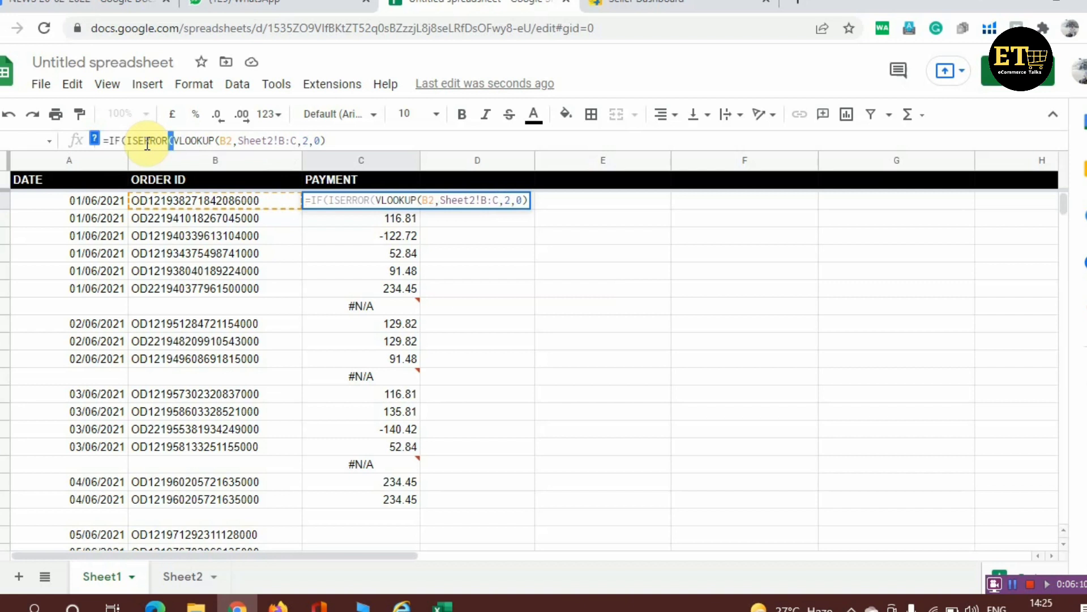
# Complete C2's formula so lookup errors return "" and other rows return VLOOKUP(B2,Sheet2!B:C,2,0)
pyautogui.hotkey('shift', 'End')
pyautogui.hotkey('ctrl', 'c')
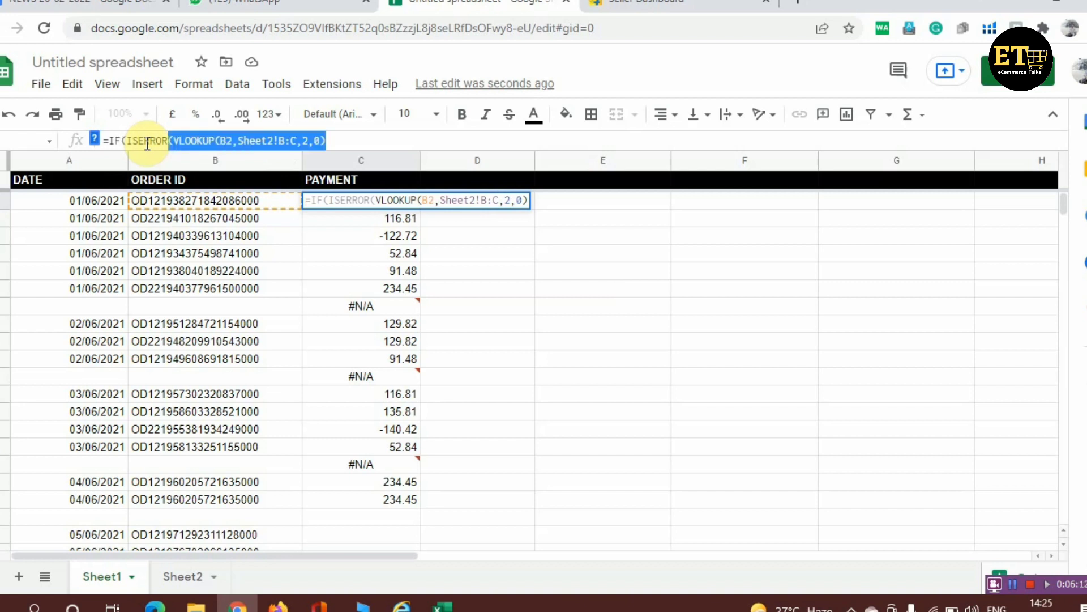
pyautogui.press('End')
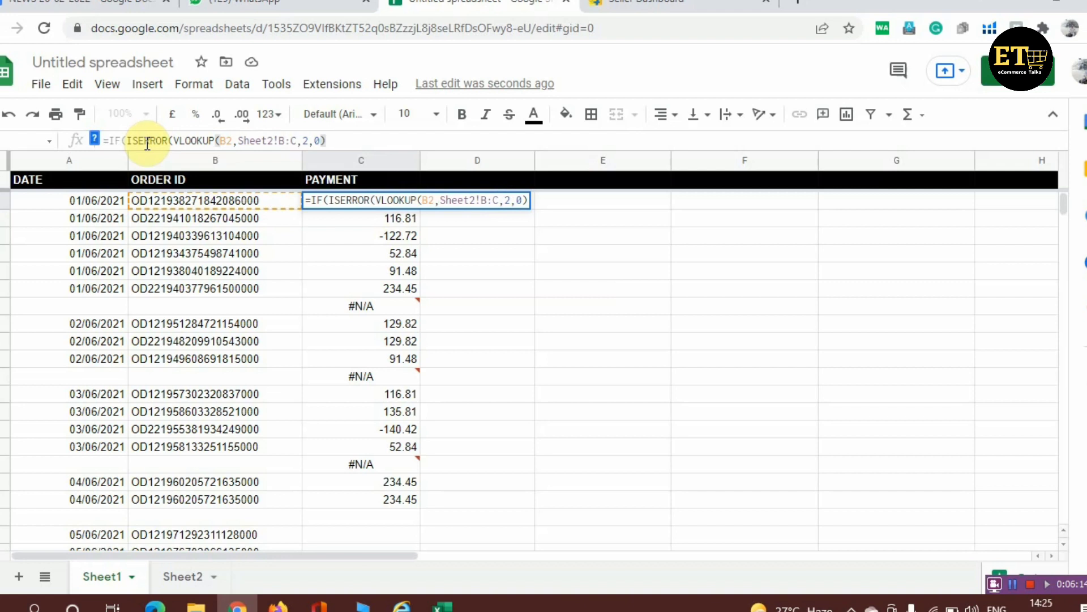
pyautogui.write('), ')
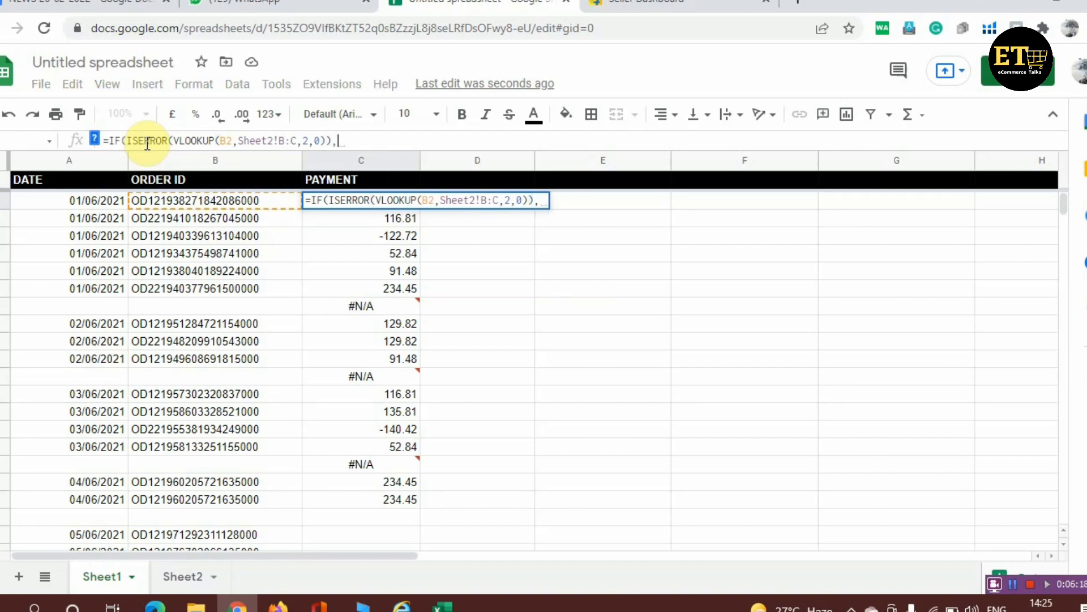
pyautogui.write('""')
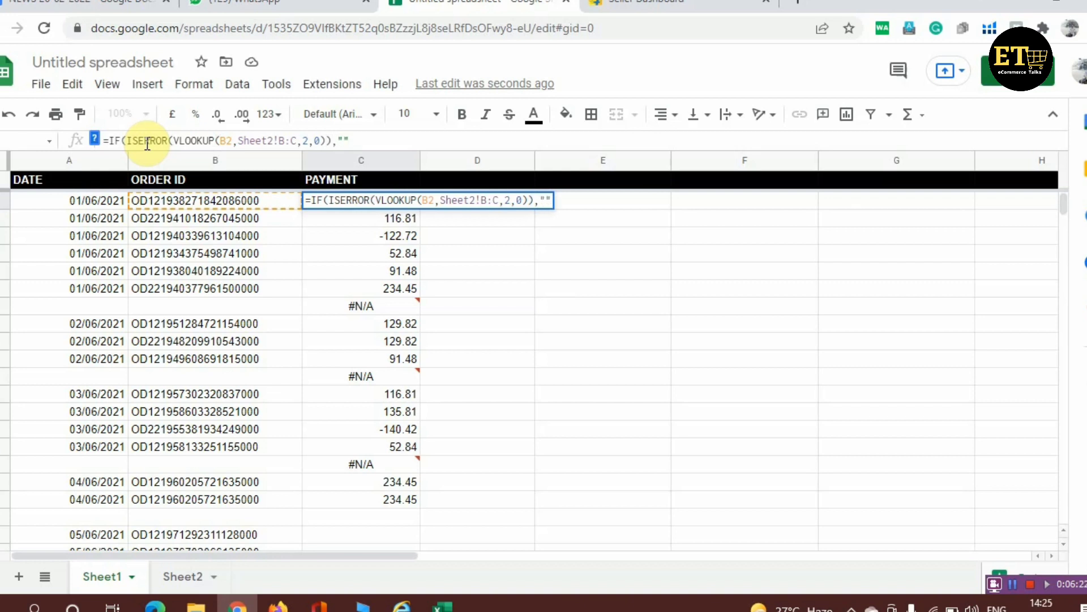
pyautogui.write(',')
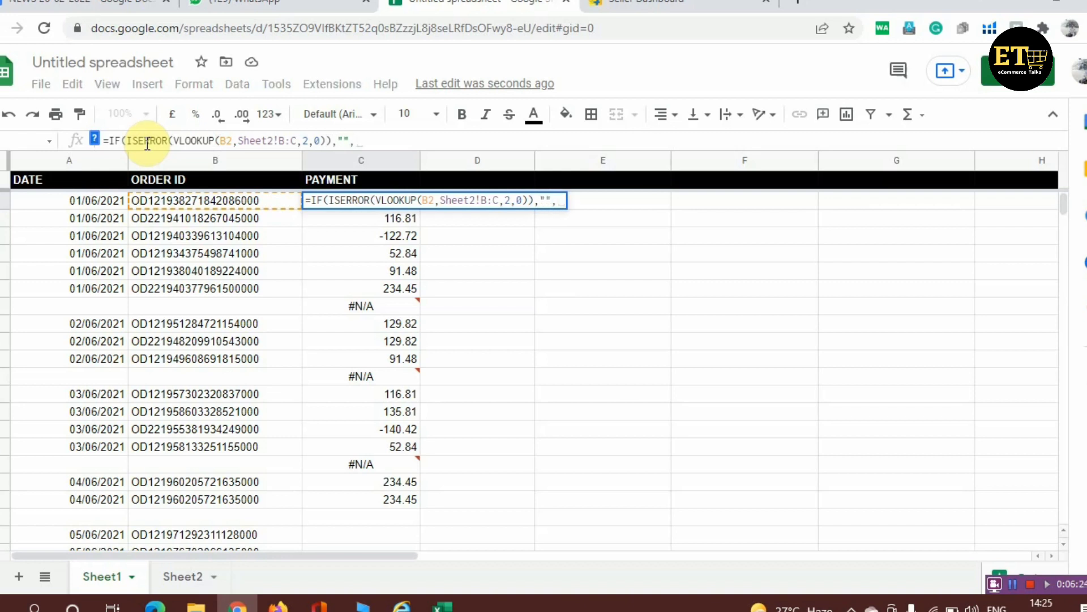
pyautogui.hotkey('ctrl', 'v')
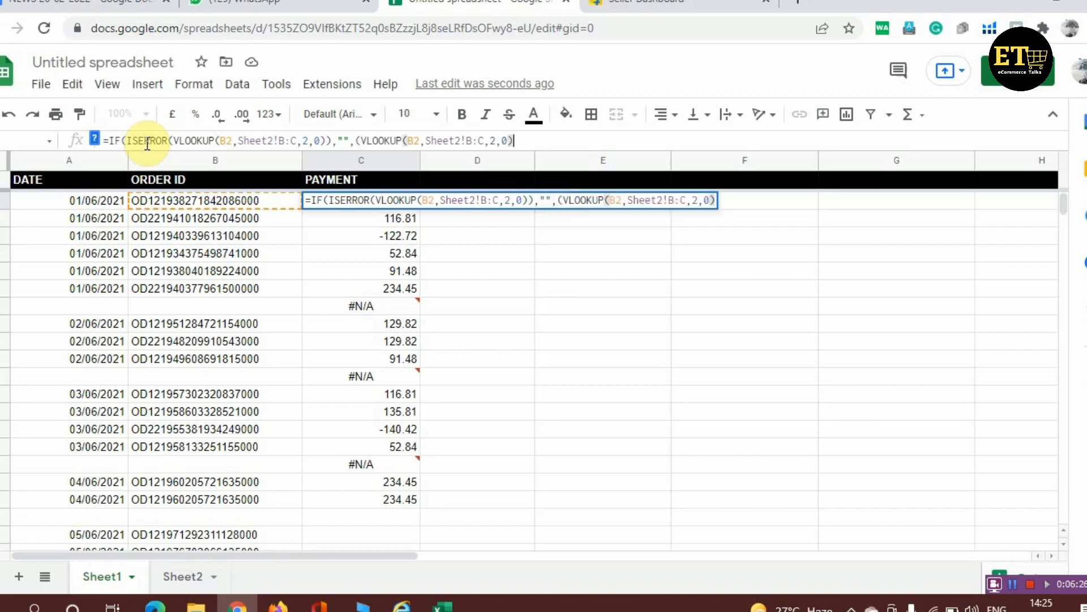
pyautogui.write('))')
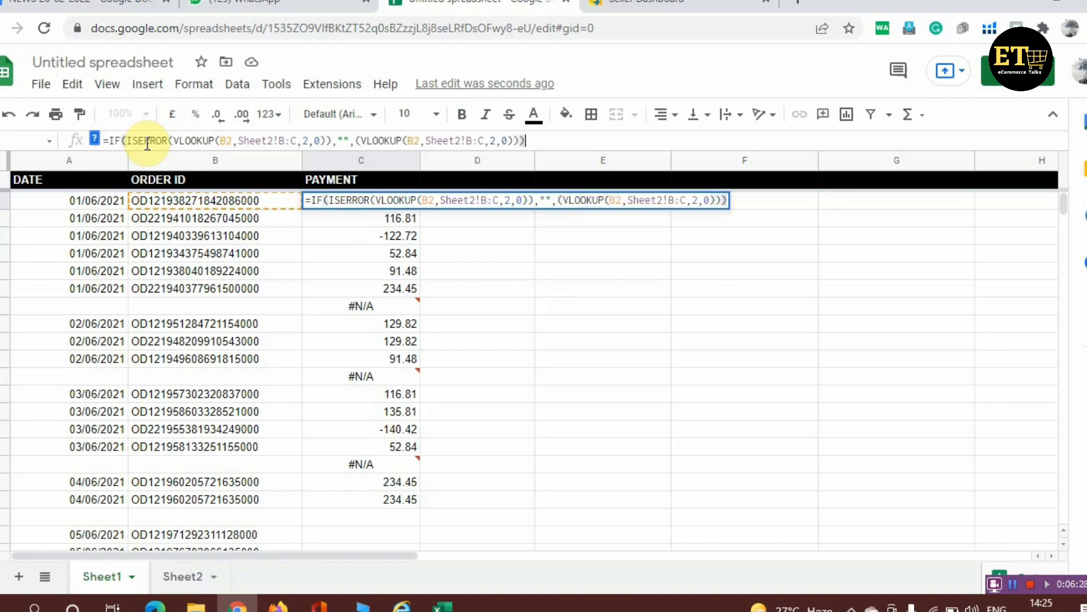
pyautogui.press('Return')
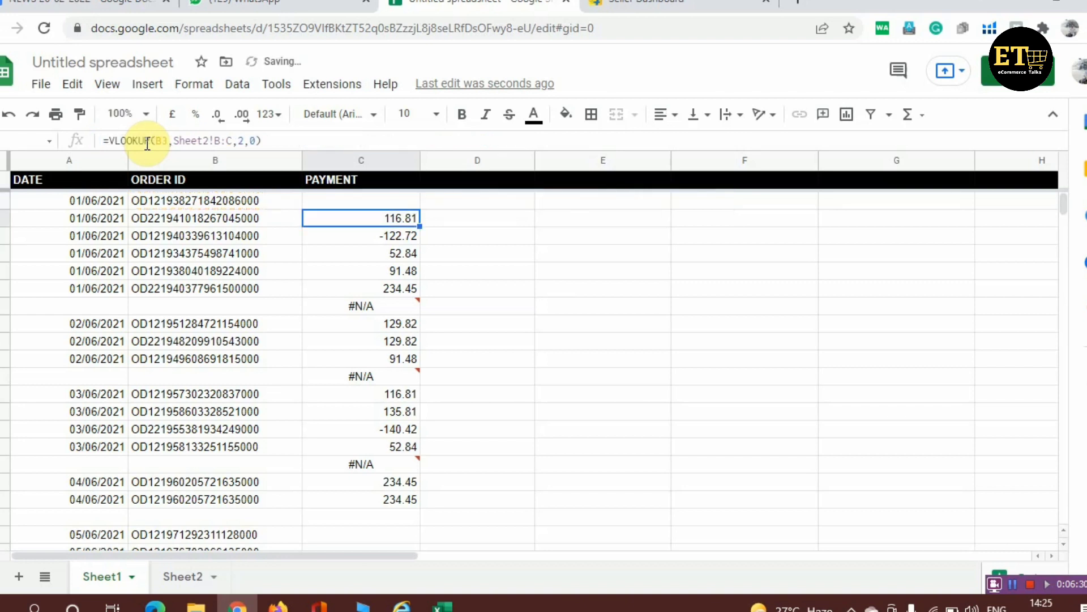
# Fill the error-handling lookup formula from C2 down the PAYMENT column to C36
pyautogui.click(353, 202)
pyautogui.moveTo(420, 208); pyautogui.dragTo(413, 541)
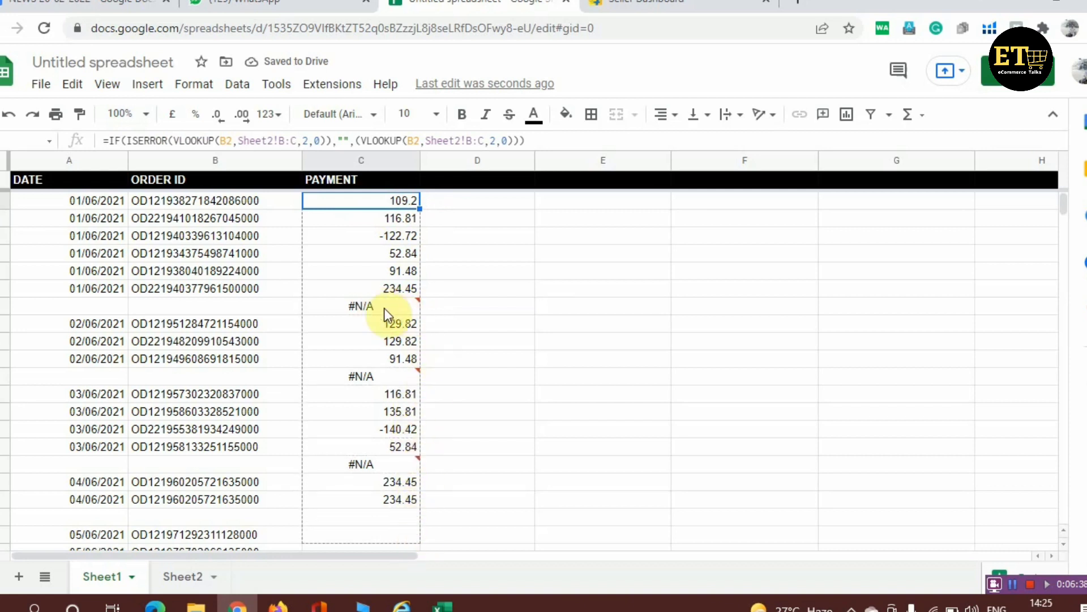
pyautogui.scroll(-3, 429, 293)
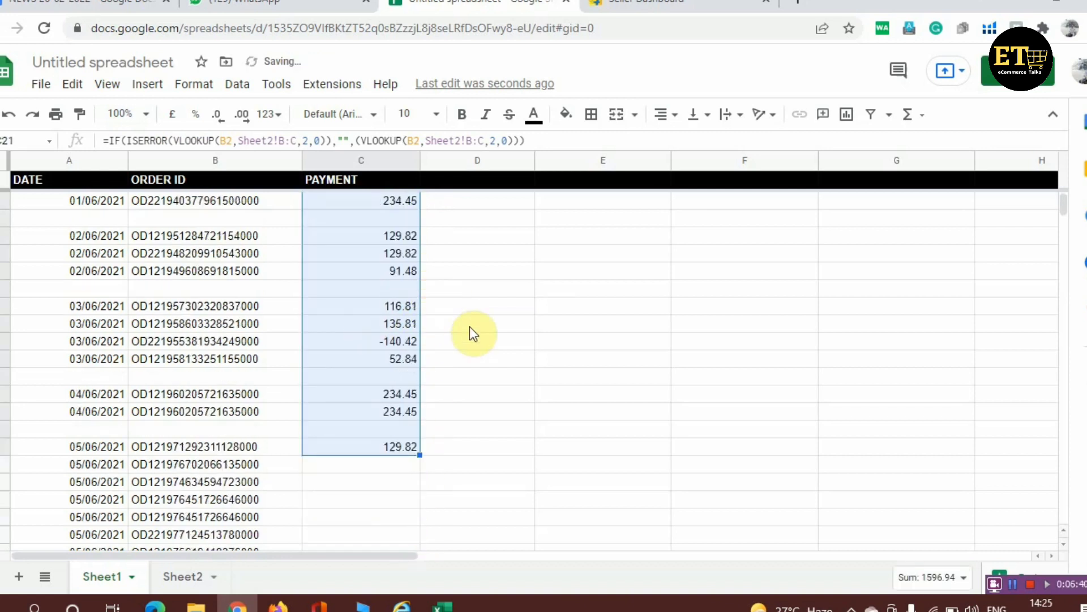
pyautogui.scroll(-2, 422, 323)
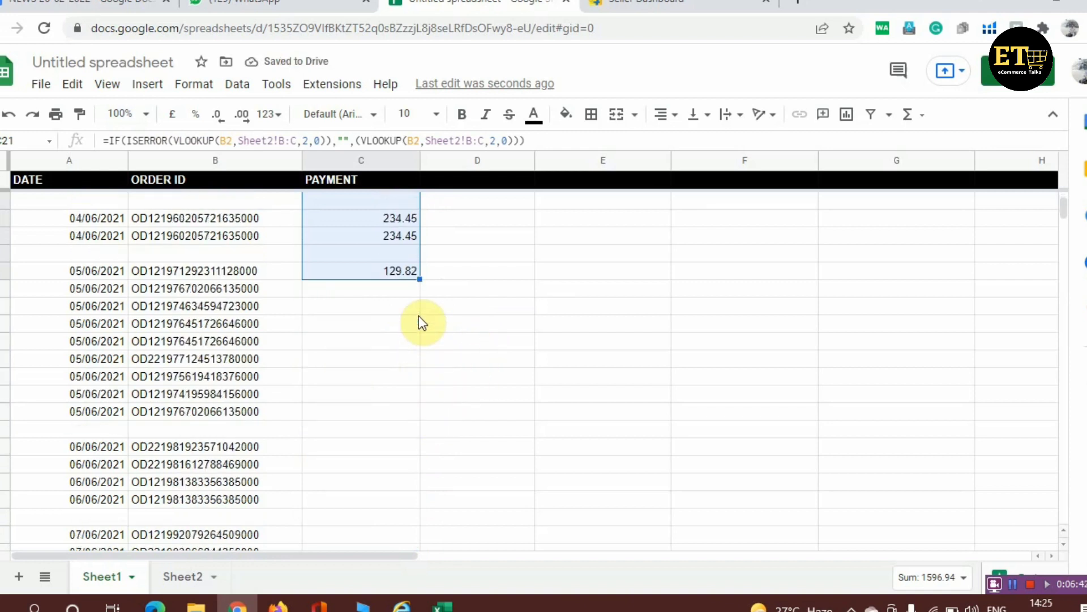
pyautogui.moveTo(421, 279); pyautogui.dragTo(412, 536)
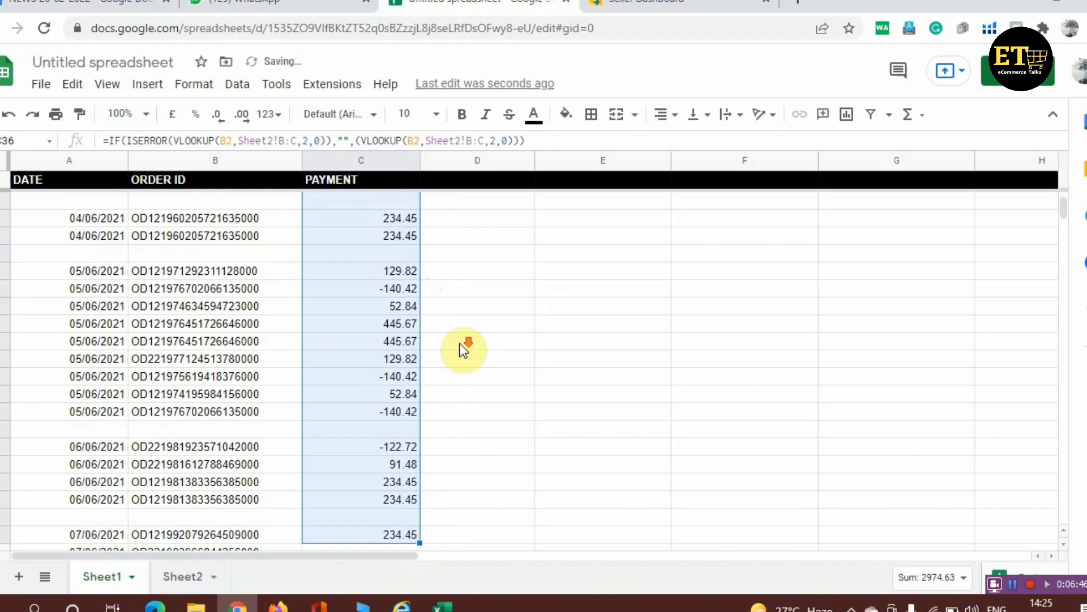
# Extend the lookup formula from C36 down to C175, the row of the last order dated 29/06/2021
pyautogui.scroll(-4, 460, 343)
pyautogui.scroll(-1, 461, 346)
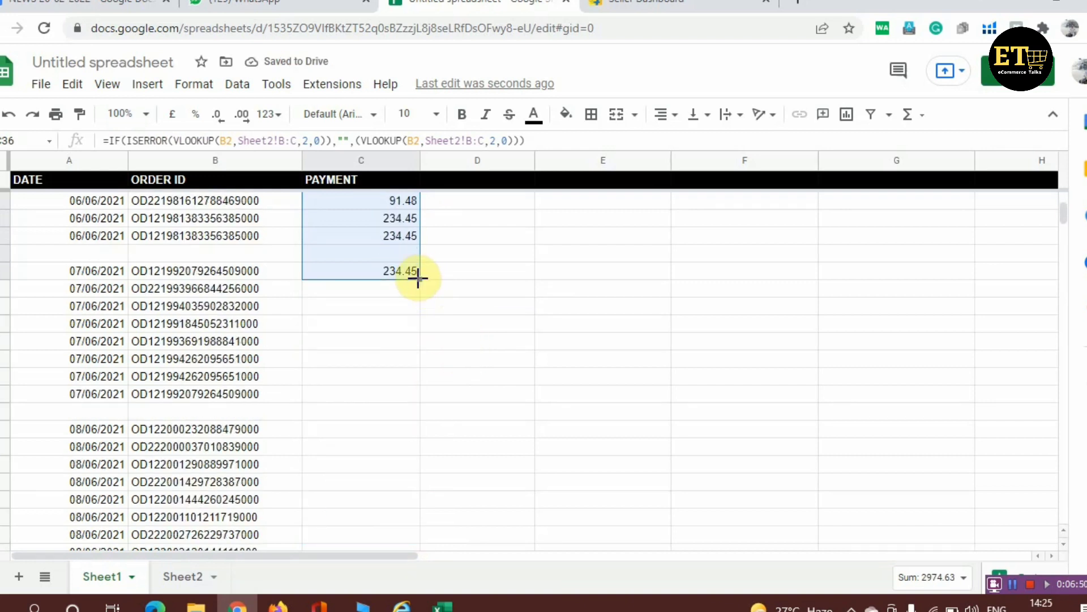
pyautogui.moveTo(417, 277); pyautogui.dragTo(410, 566)
pyautogui.scroll(-5, 409, 566)
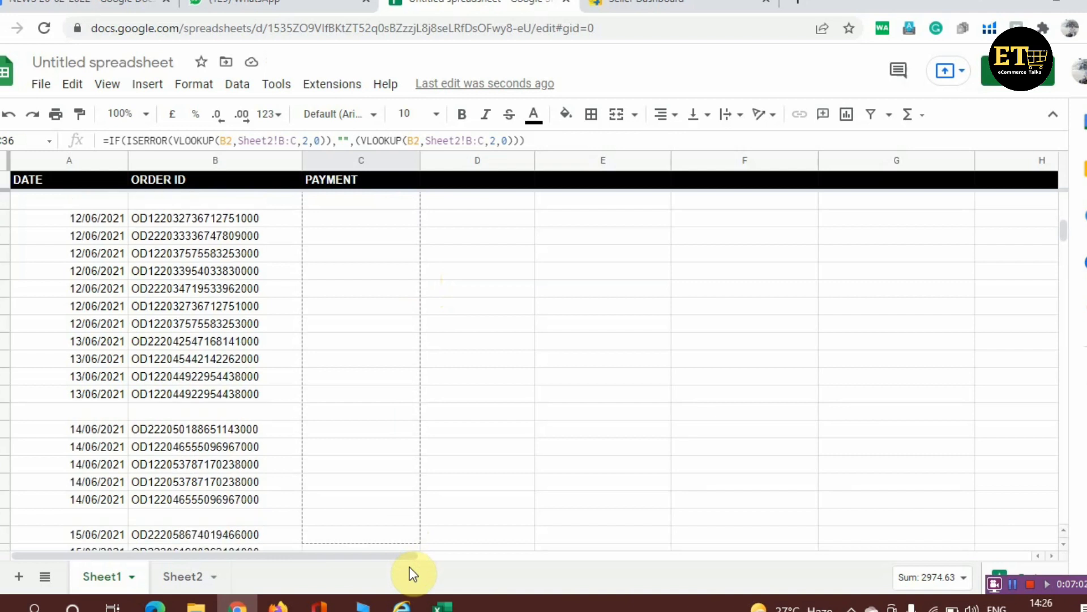
pyautogui.scroll(-5, 409, 566)
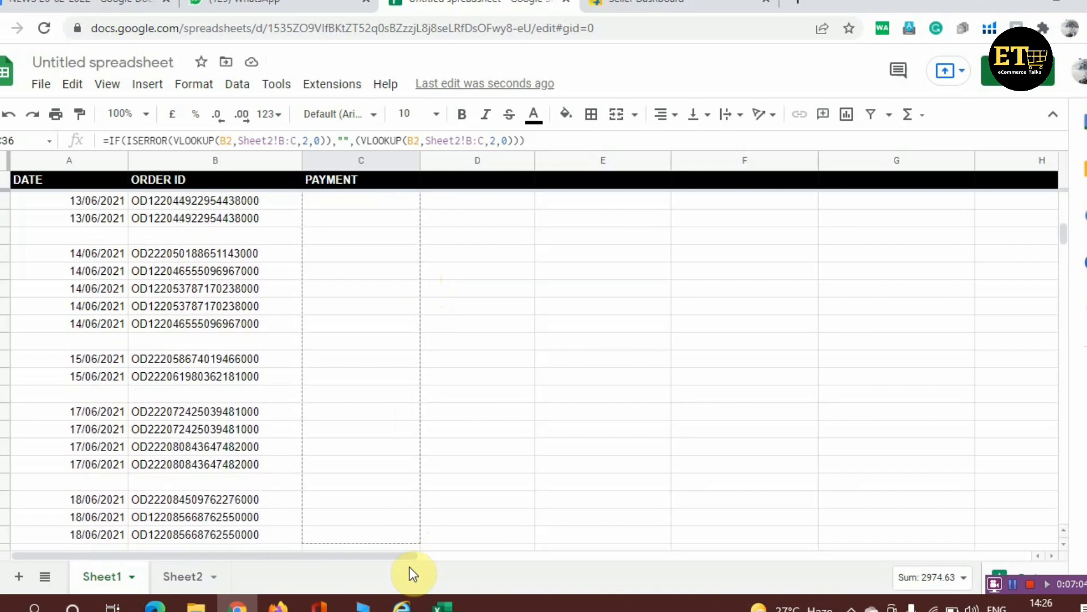
pyautogui.scroll(-10, 409, 566)
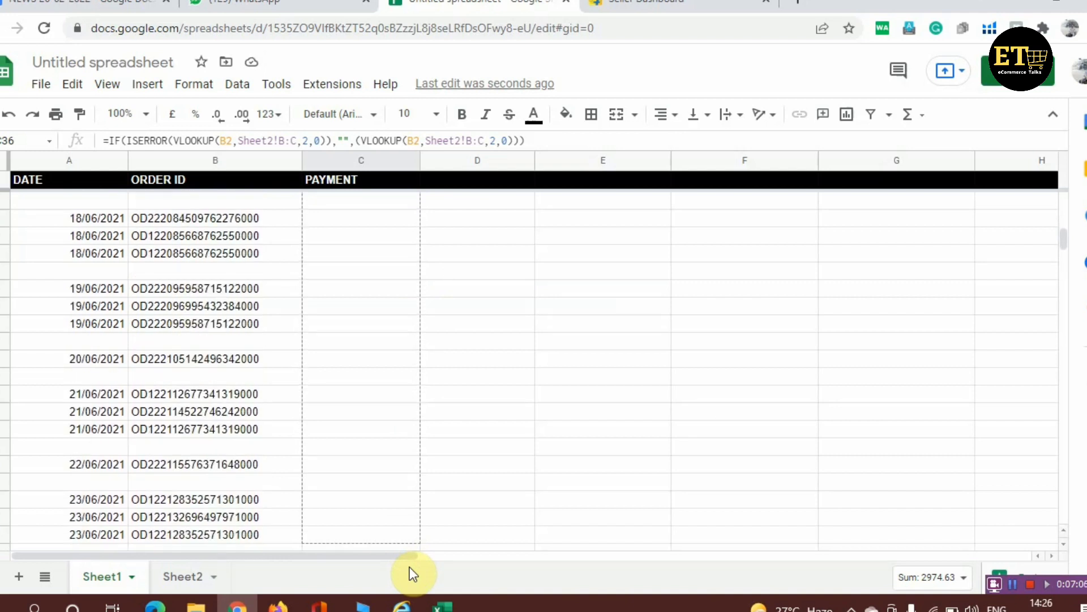
pyautogui.scroll(-5, 409, 566)
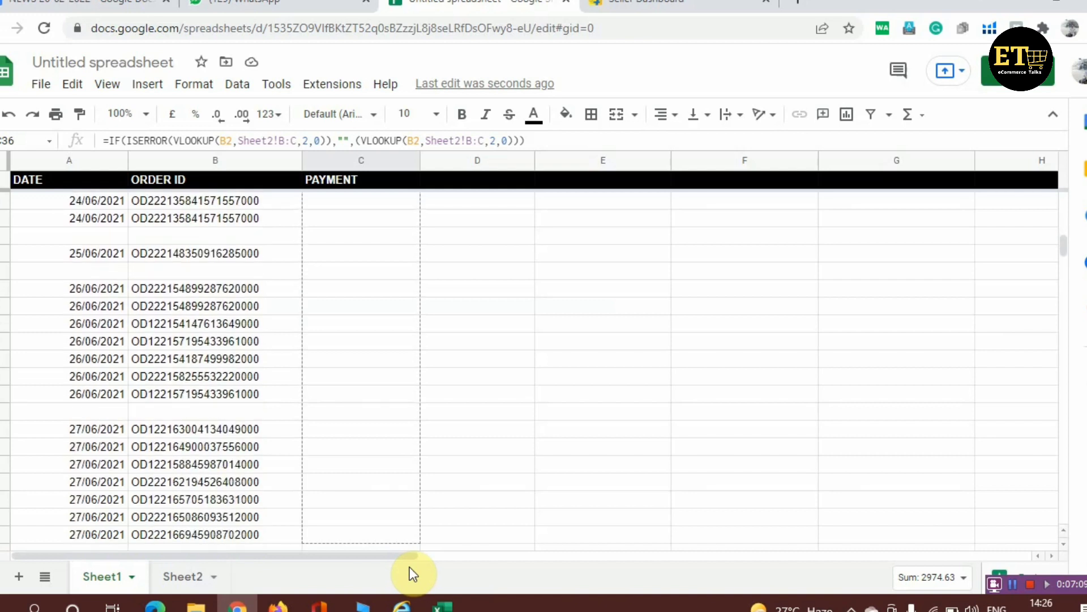
pyautogui.scroll(-9, 409, 566)
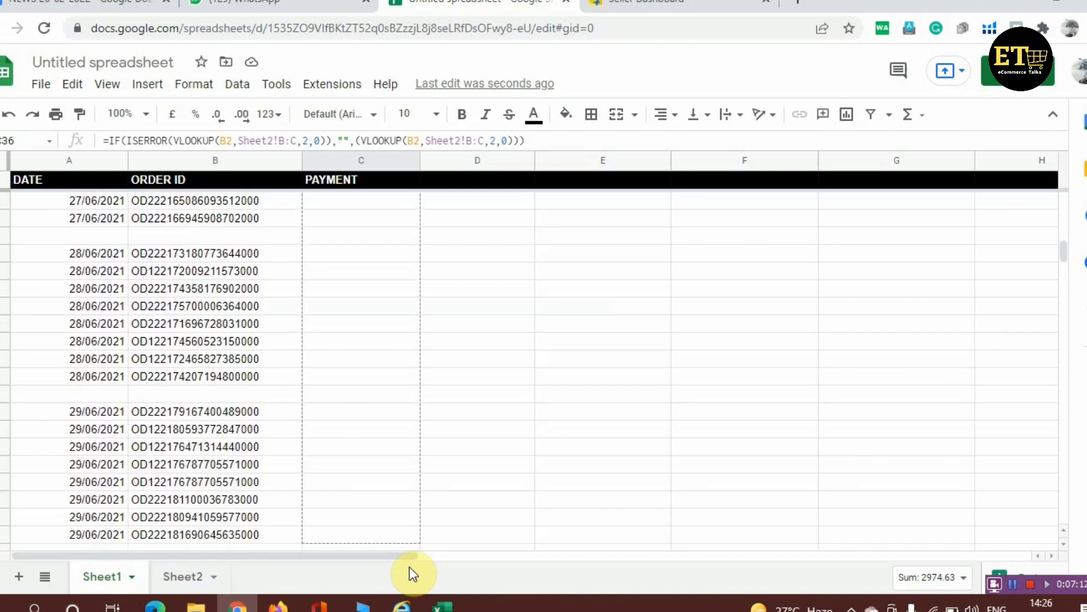
pyautogui.scroll(-3, 409, 566)
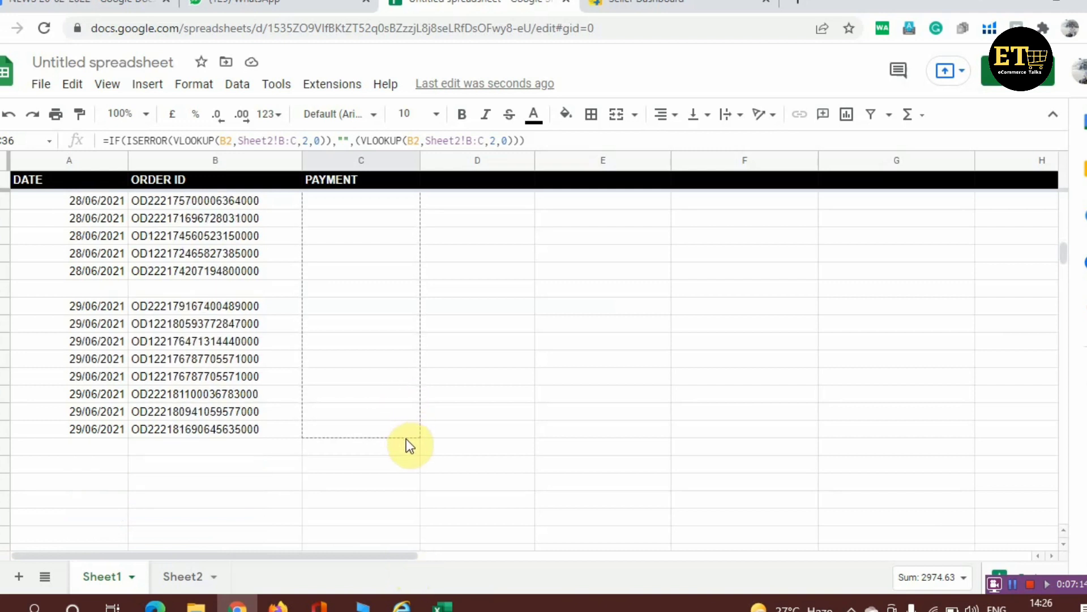
pyautogui.hotkey('ctrl', 'v')
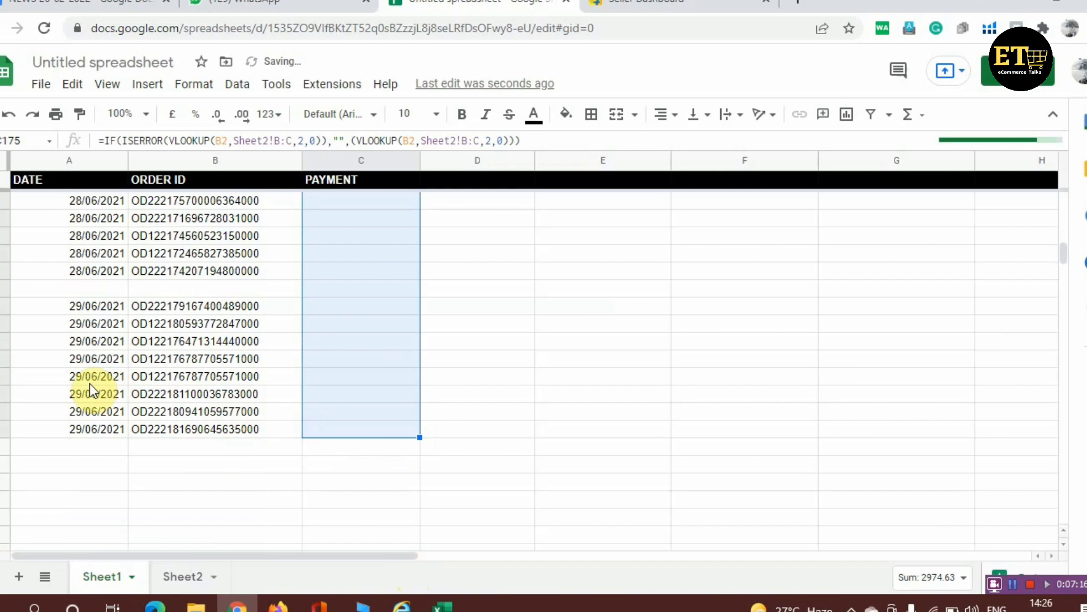
# Review the filled PAYMENT column and inspect the formulas in C172 and C123 against their order IDs
pyautogui.click(352, 374)
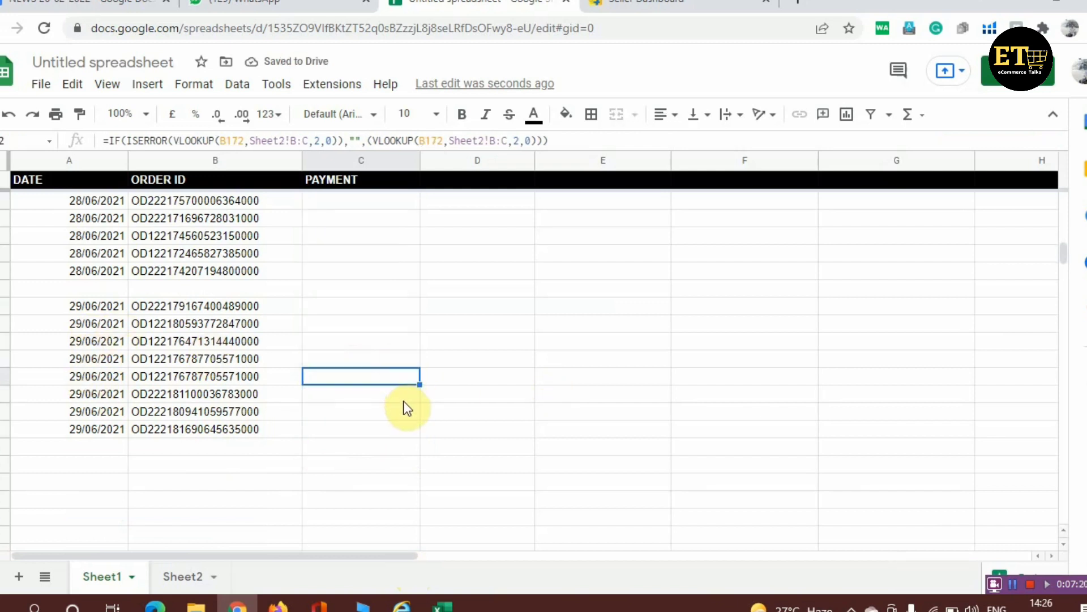
pyautogui.scroll(6, 404, 400)
pyautogui.scroll(4, 406, 401)
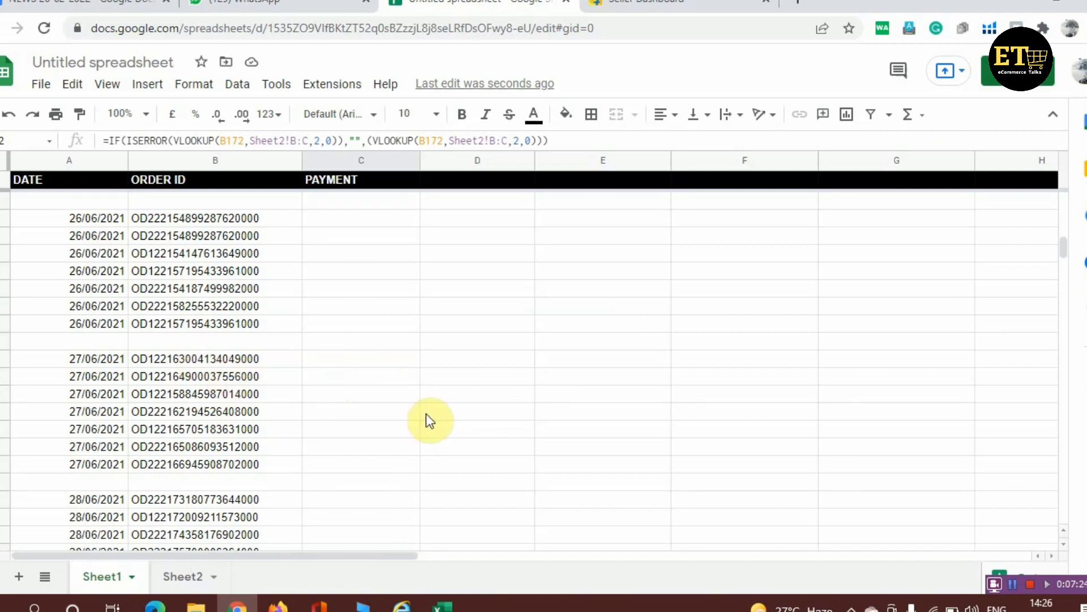
pyautogui.scroll(7, 427, 419)
pyautogui.scroll(5, 279, 311)
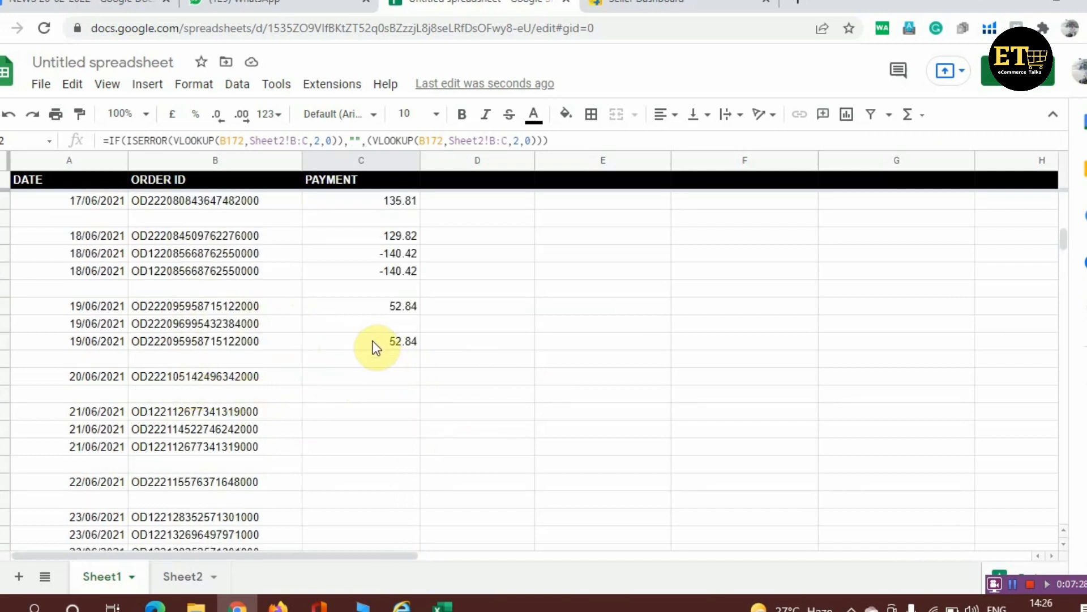
pyautogui.click(370, 341)
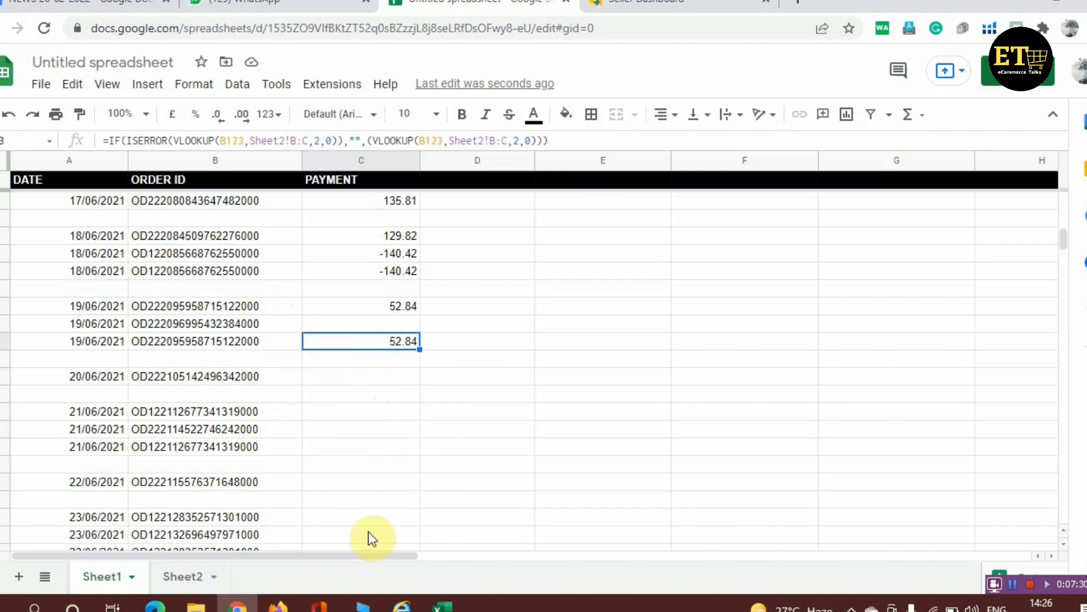
pyautogui.scroll(-10, 350, 403)
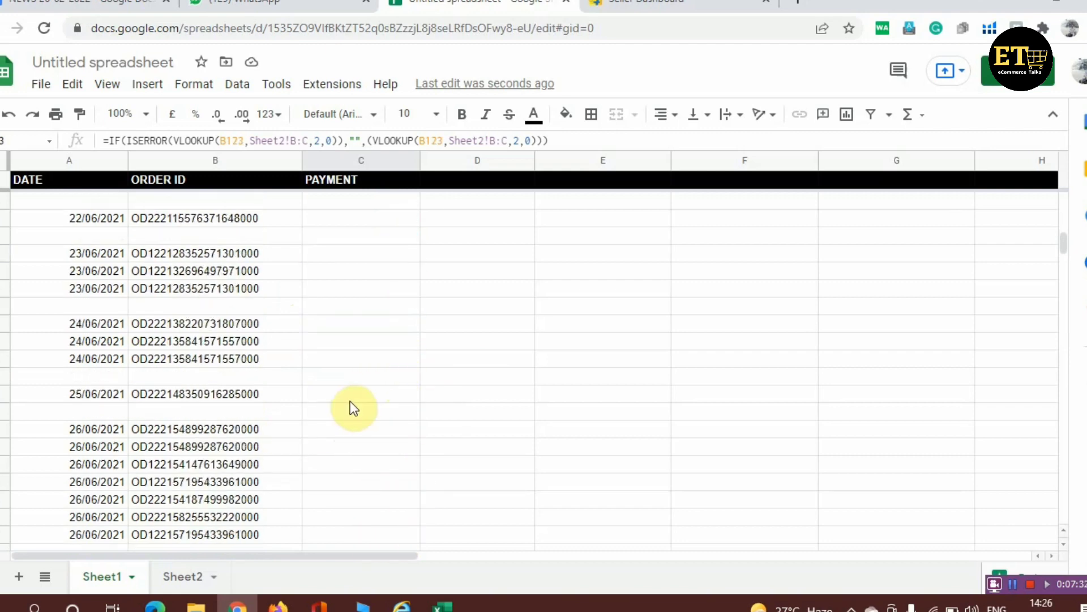
pyautogui.scroll(-8, 320, 402)
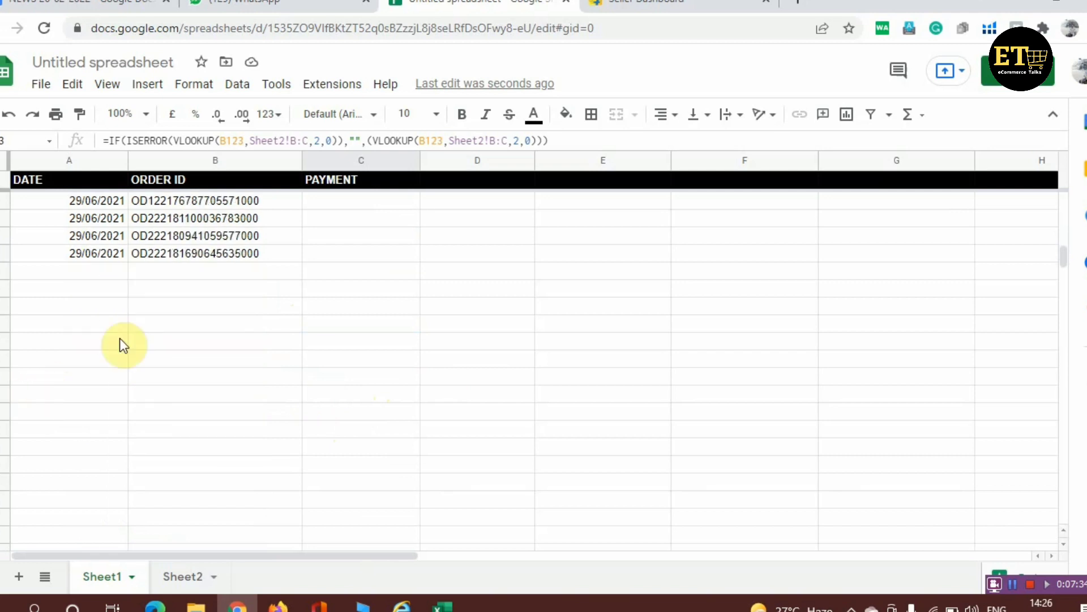
# Locate the first empty row below Sheet1's orders and the end of Sheet2's received payments
pyautogui.click(91, 277)
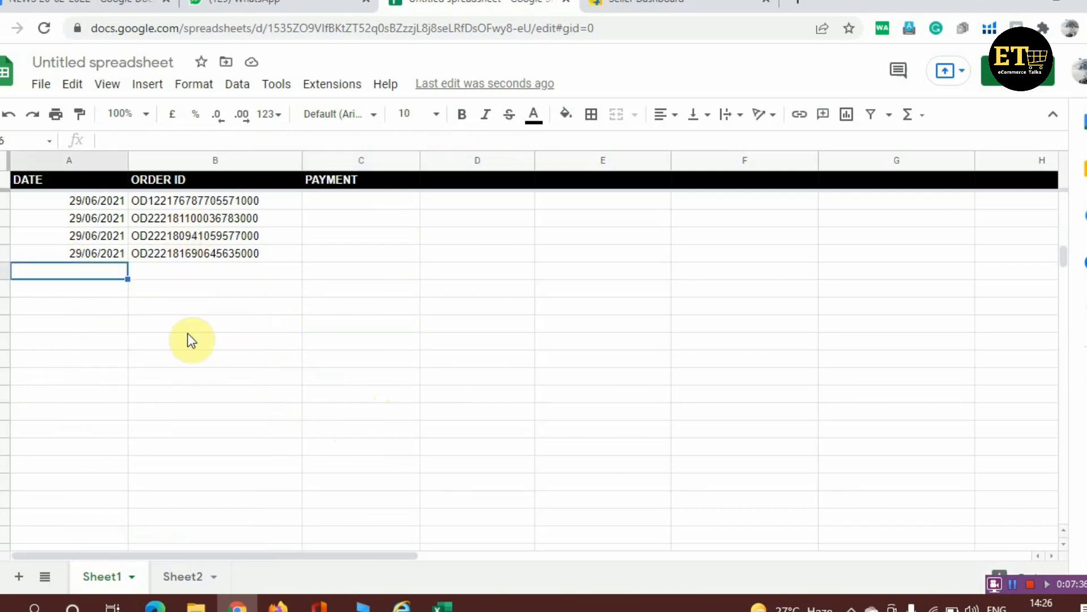
pyautogui.click(184, 581)
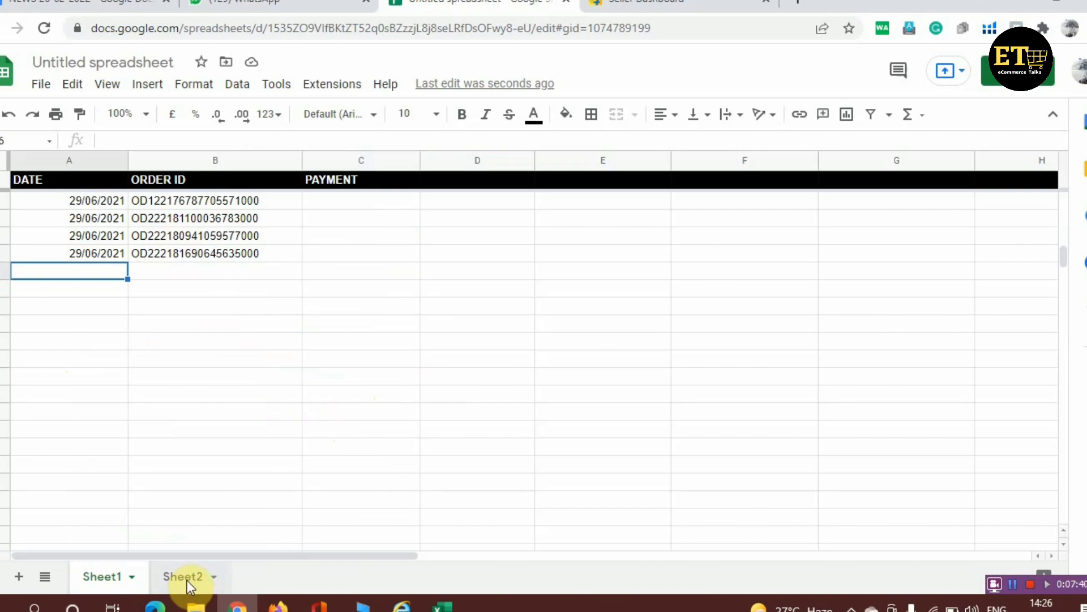
pyautogui.scroll(-10, 175, 486)
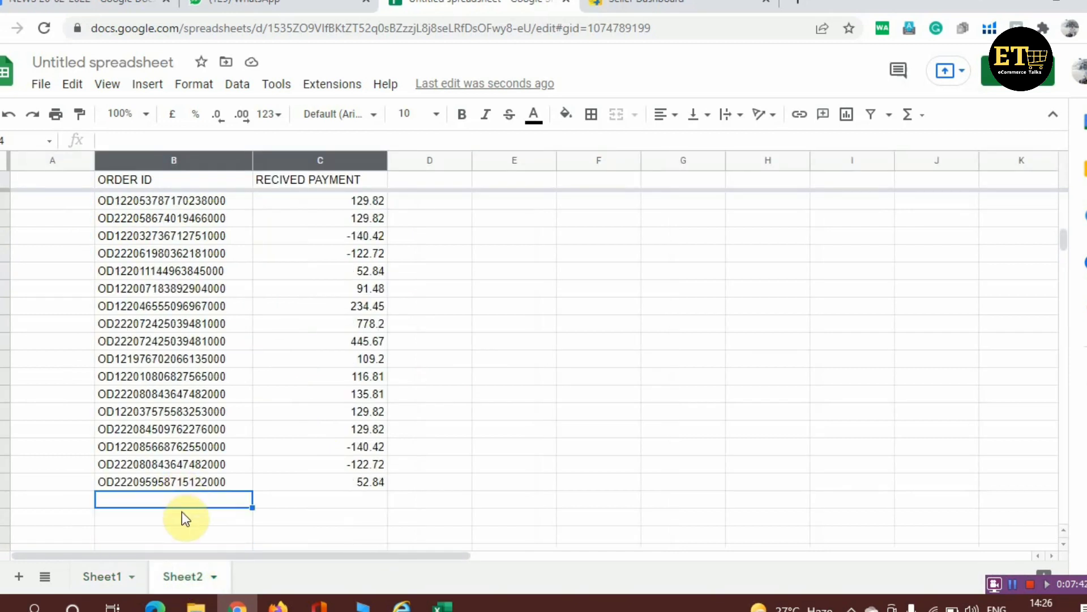
pyautogui.scroll(3, 236, 334)
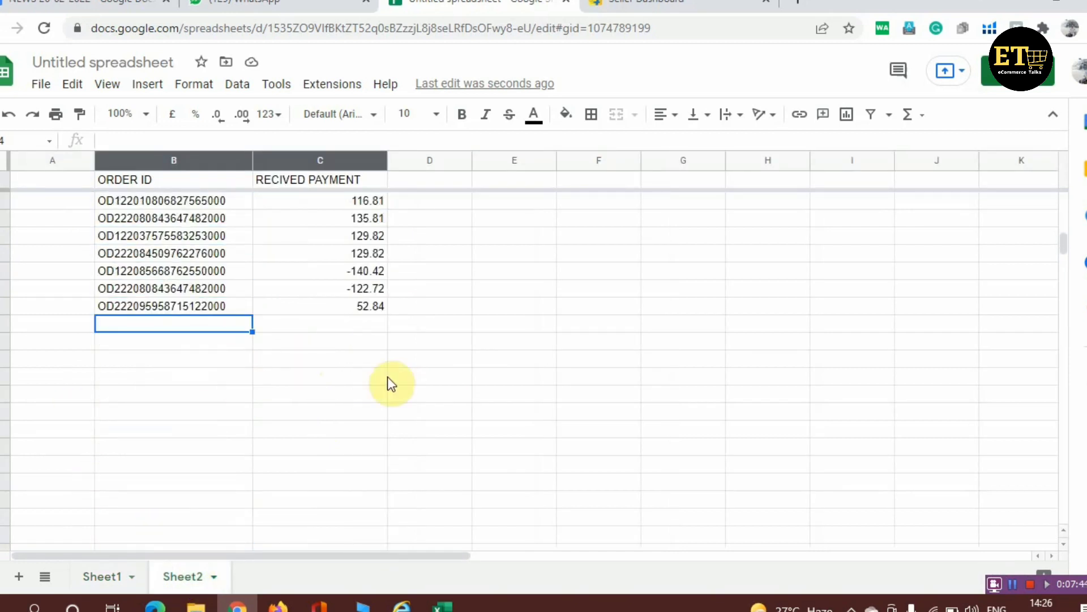
# Fill the lookup formula on Sheet1 from C175 into the empty rows down to C191
pyautogui.click(119, 577)
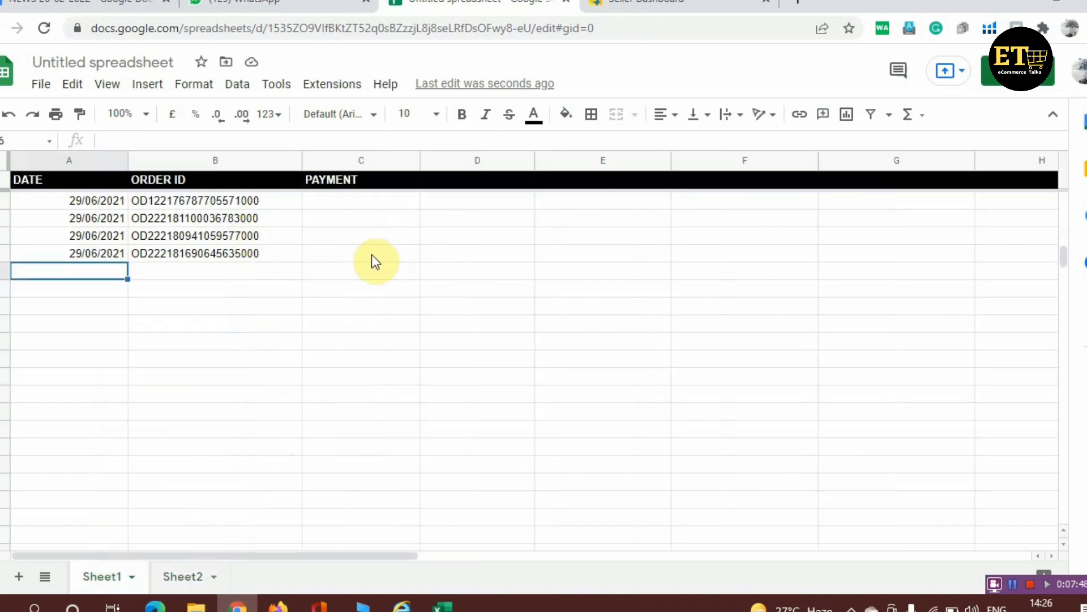
pyautogui.click(371, 253)
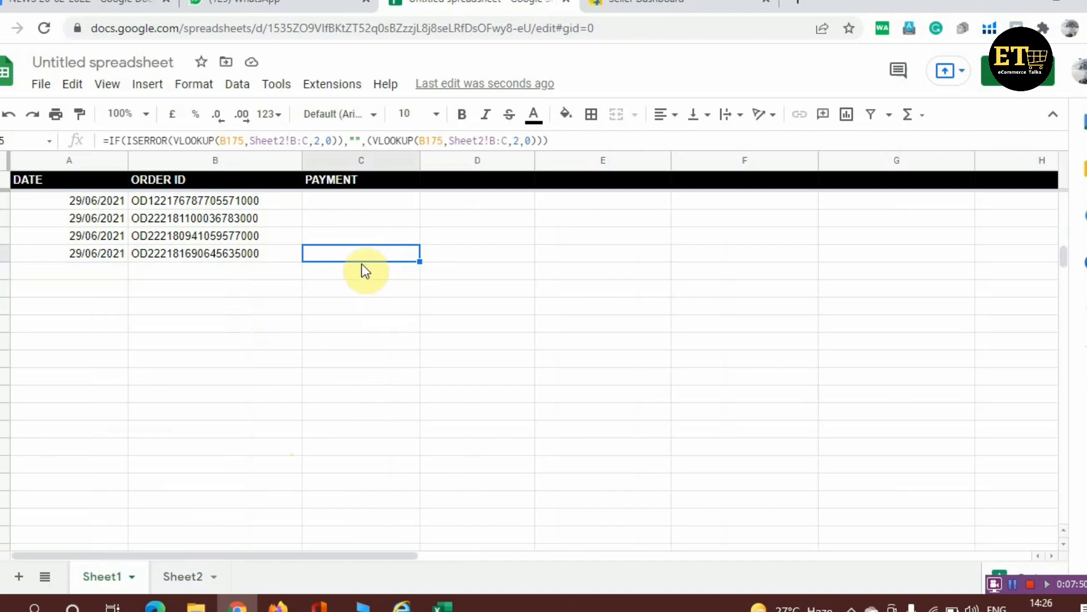
pyautogui.click(359, 275)
pyautogui.click(399, 255)
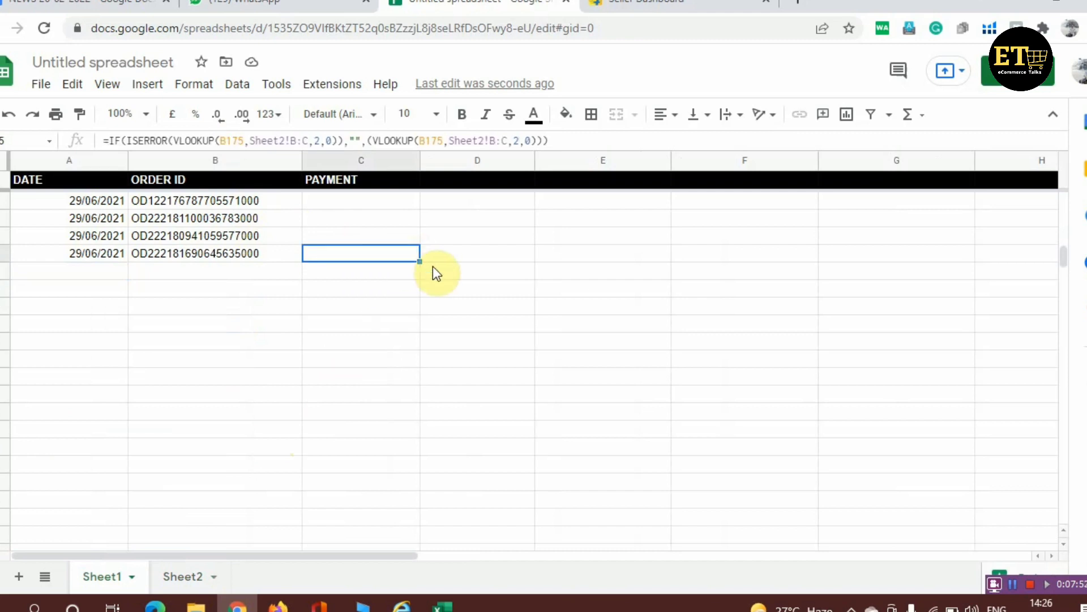
pyautogui.moveTo(420, 260); pyautogui.dragTo(386, 540)
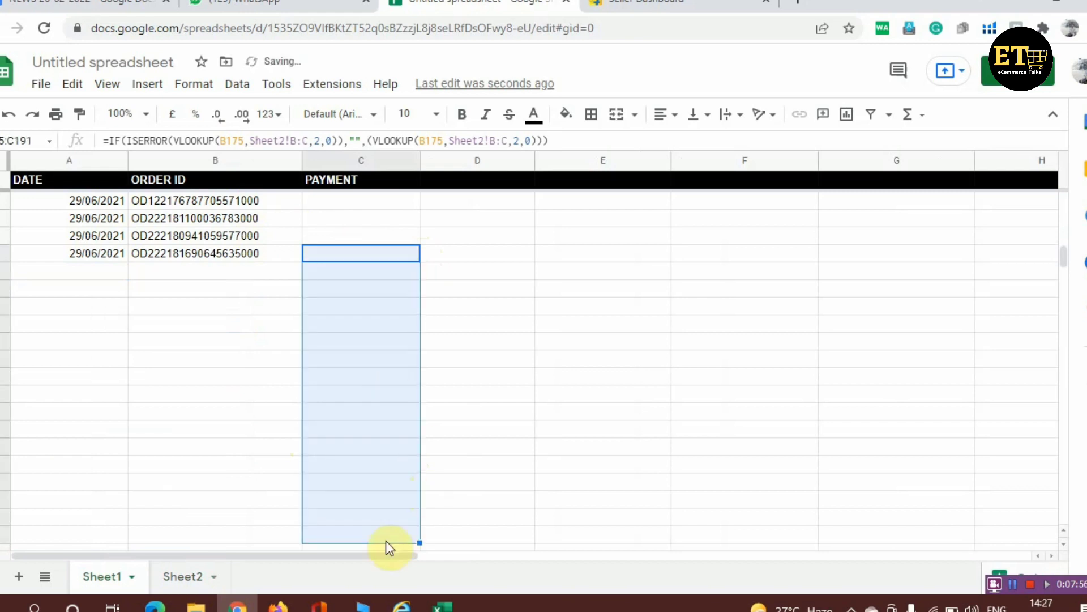
# Look at the end of the received payment list on Sheet2 and return to Sheet1
pyautogui.click(187, 589)
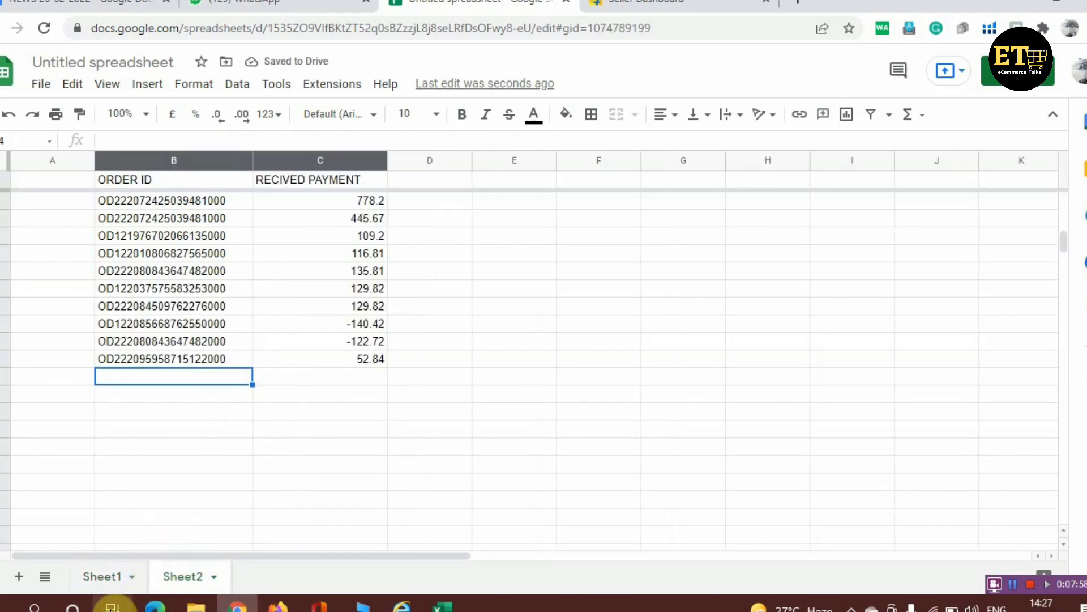
pyautogui.click(102, 589)
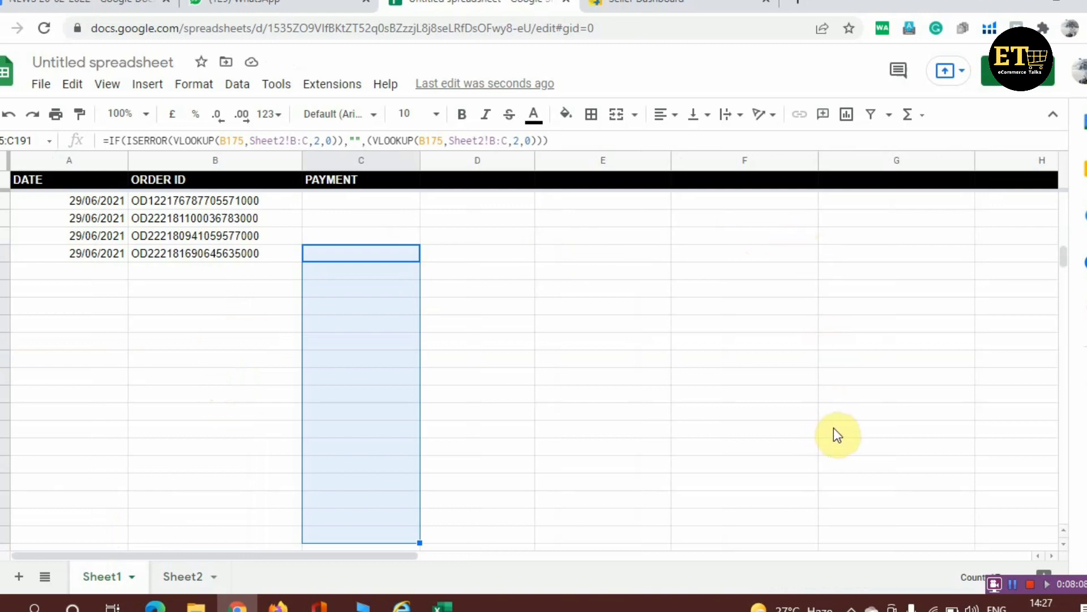
pyautogui.click(1038, 587)
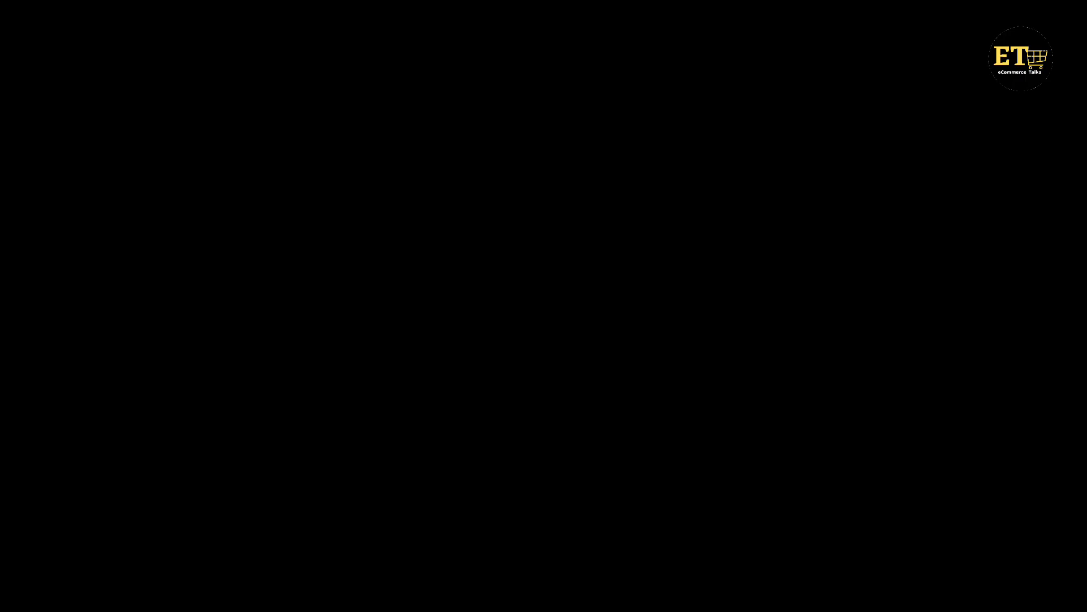